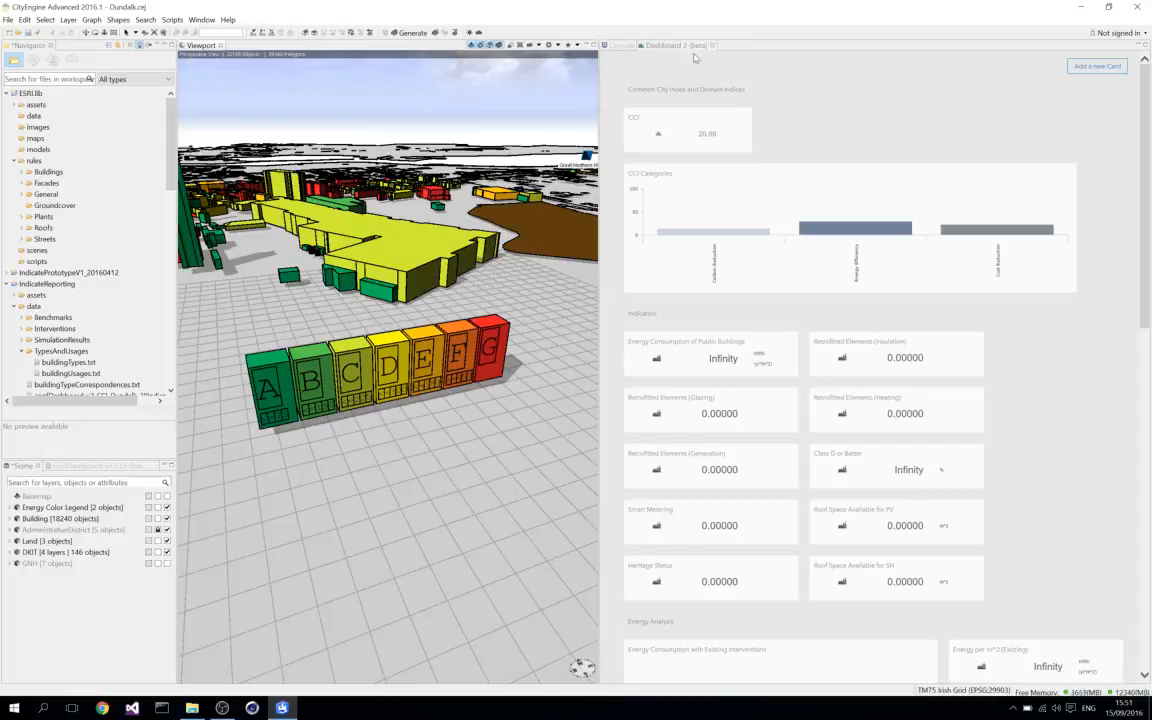
Open the Inspector, make it the first view ahead of Console and Dashboard, and select the large yellow building behind the energy legend.
left_click(201, 19)
left_click(218, 58)
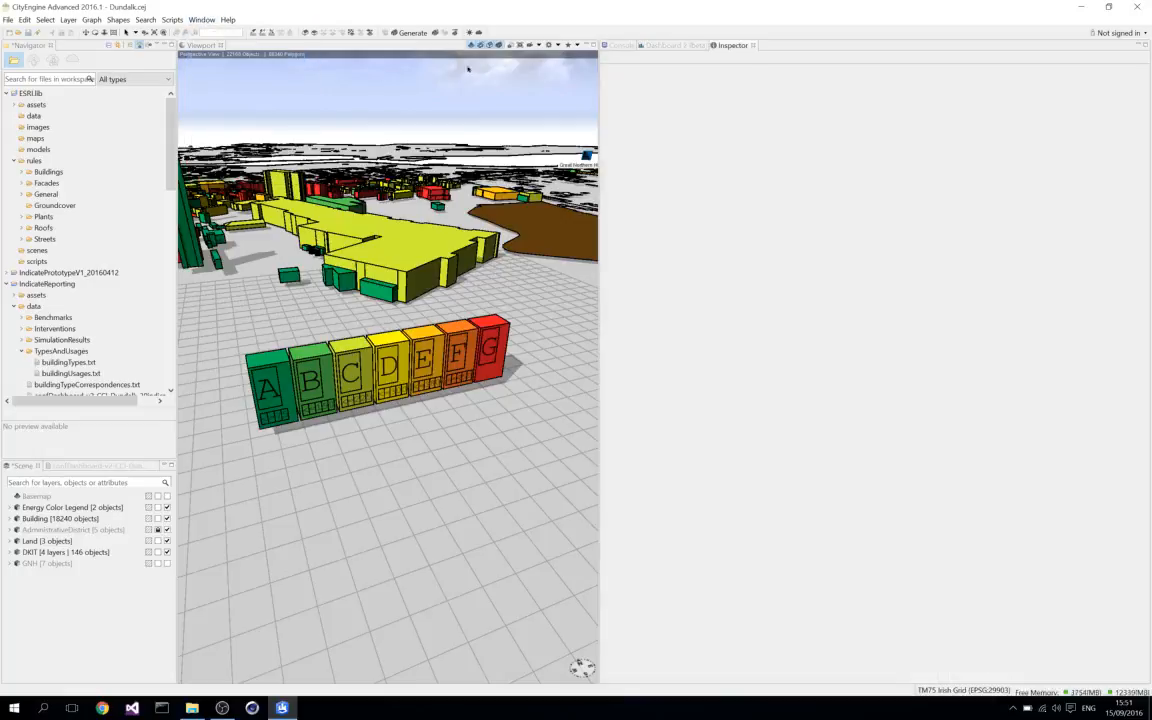
left_click_drag(645, 45, 618, 48)
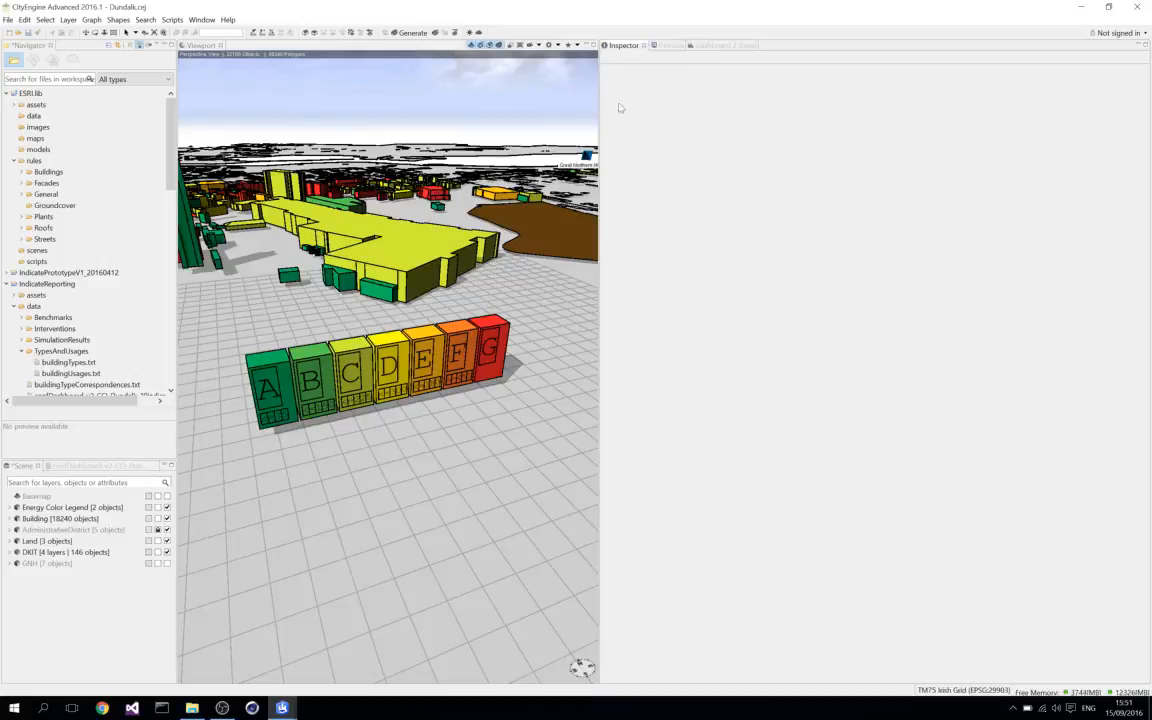
left_click(425, 243)
left_click(420, 247)
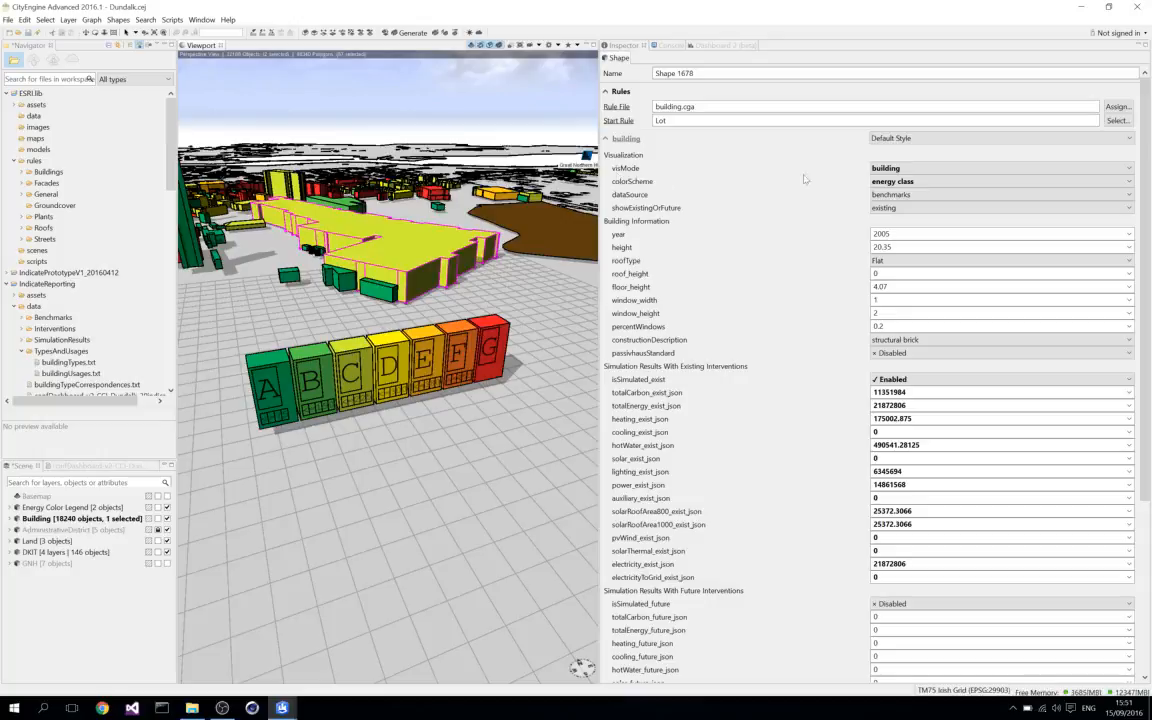
Preview the selected building with visMode set to floors and windows, and return it to building.
left_click(1131, 170)
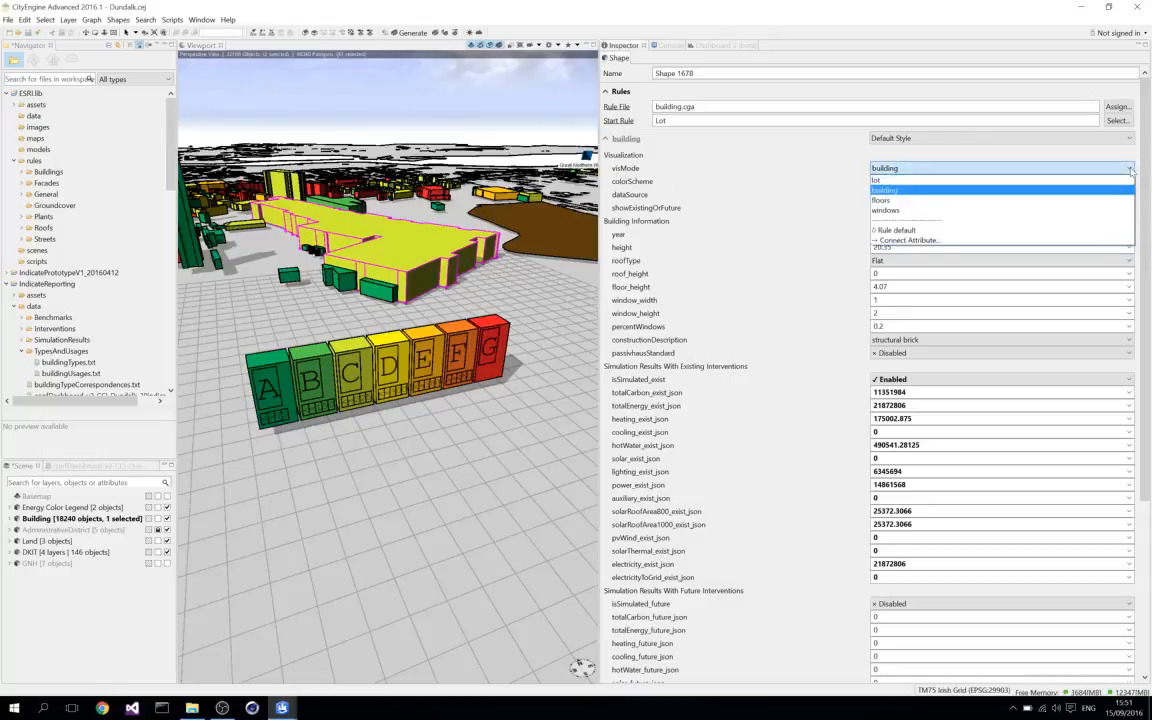
left_click(904, 201)
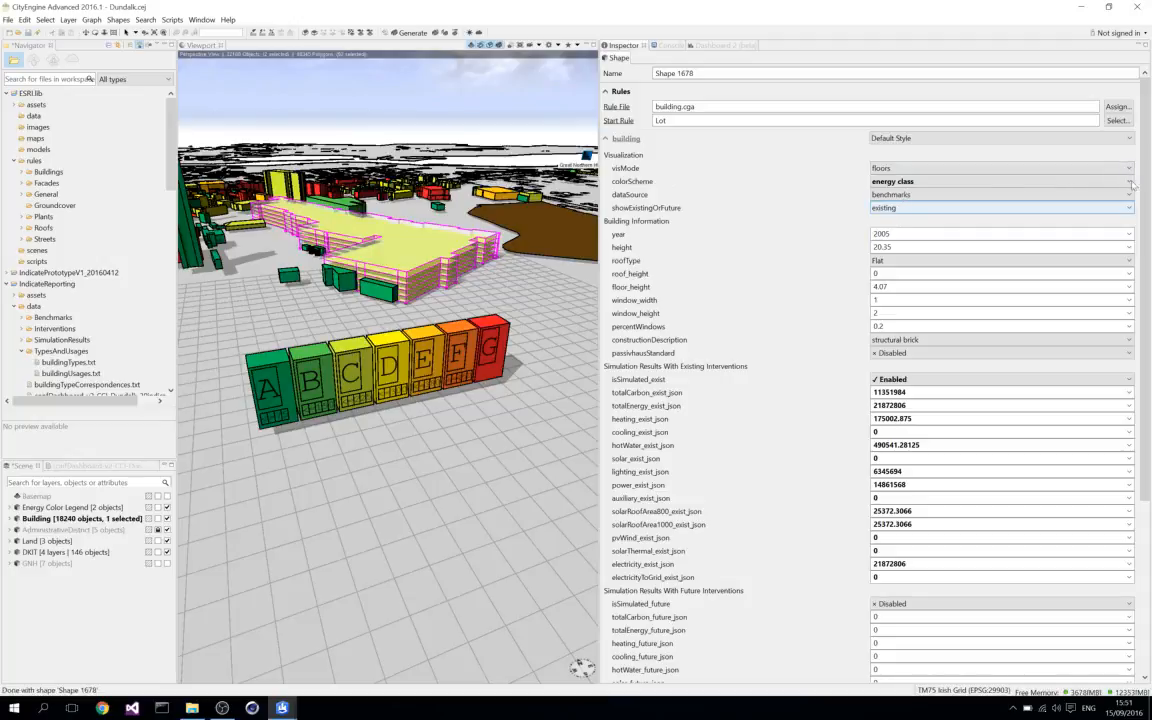
left_click(1020, 168)
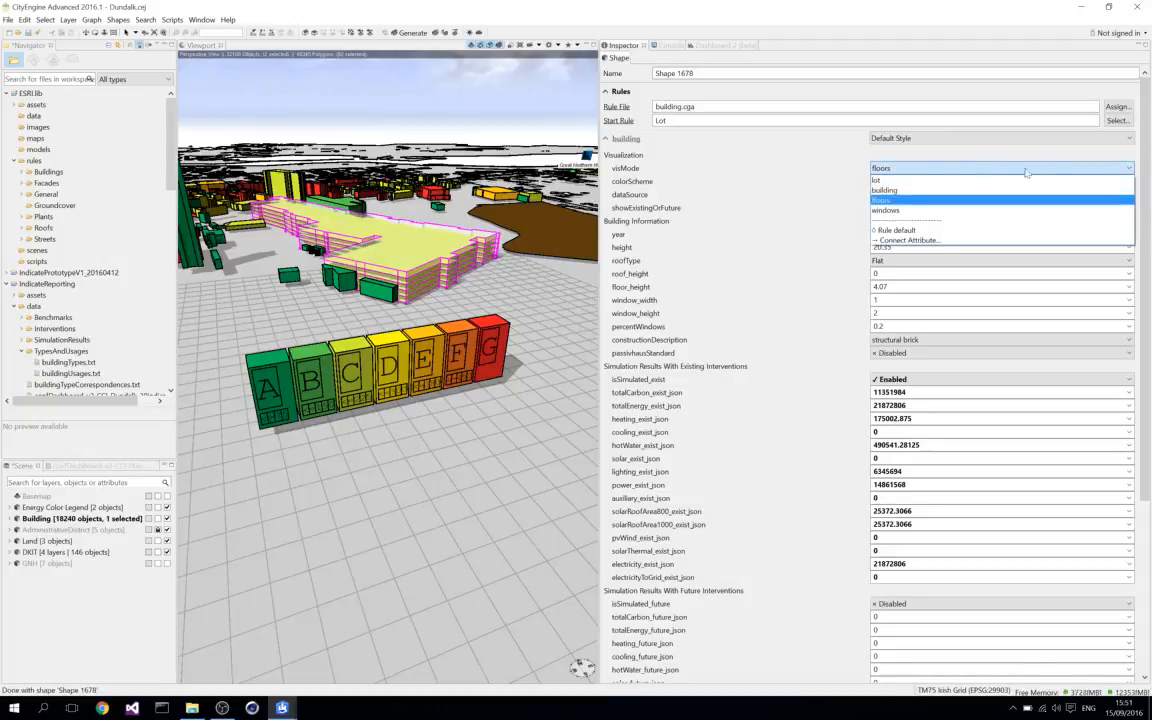
left_click(886, 210)
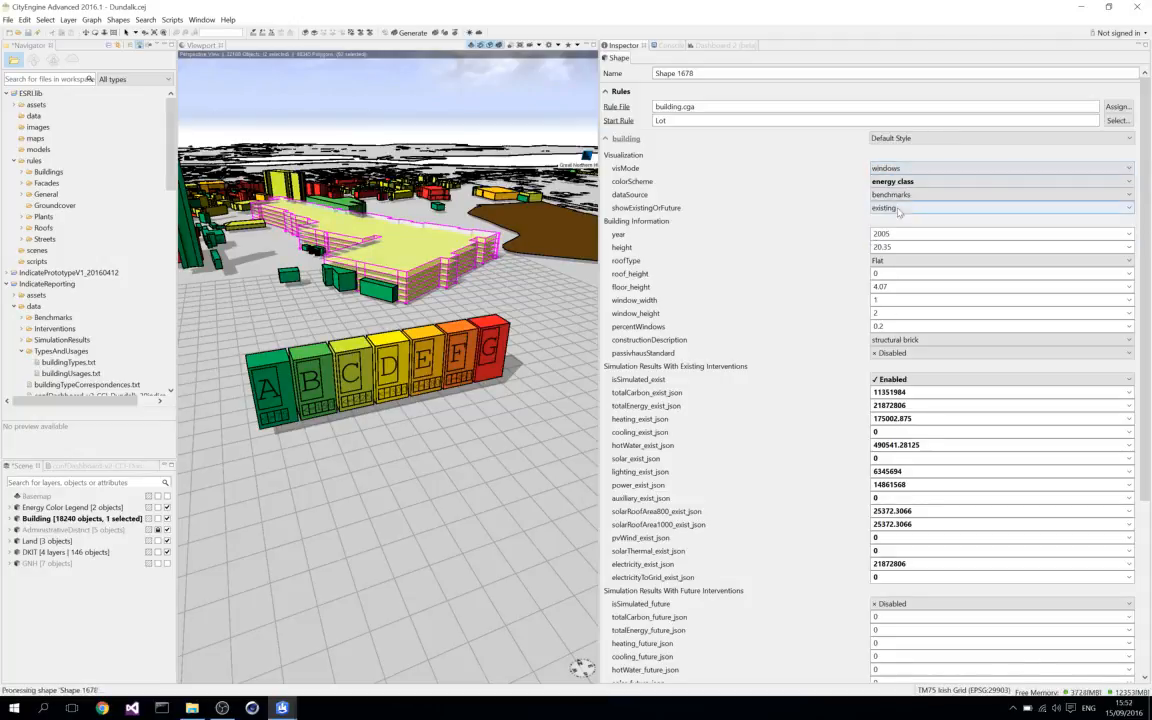
left_click(1133, 170)
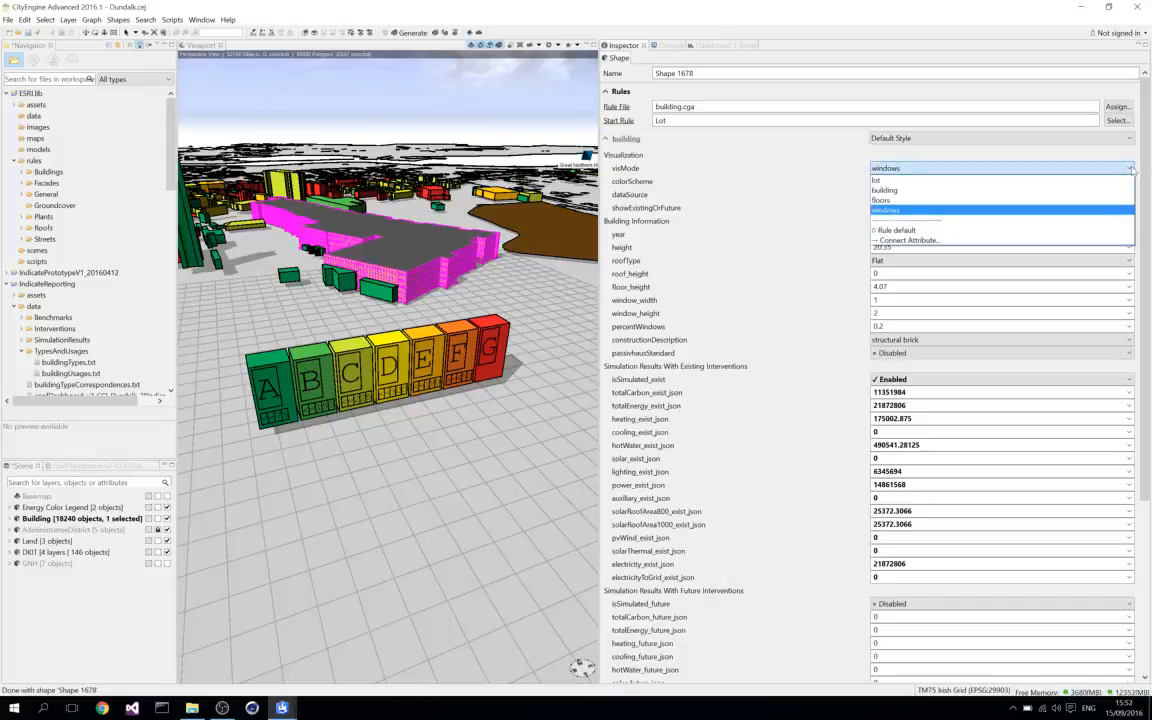
left_click(903, 191)
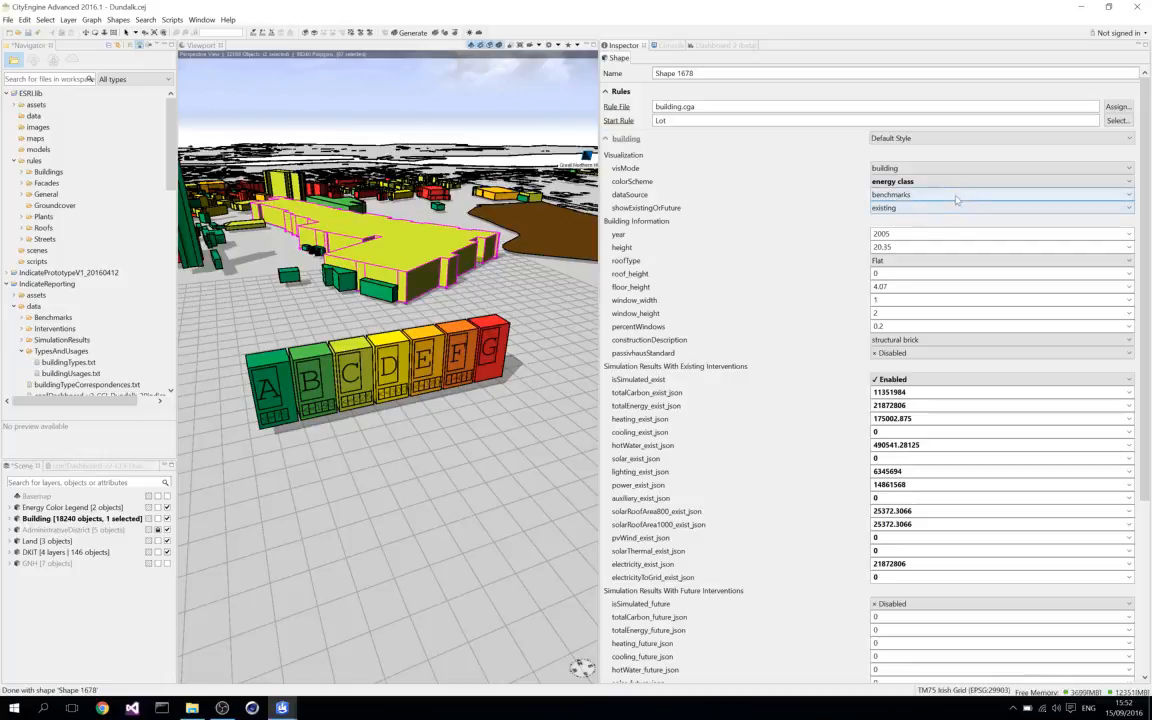
Preview the building type colorScheme on the selected building and switch it back to energy class.
left_click(1129, 181)
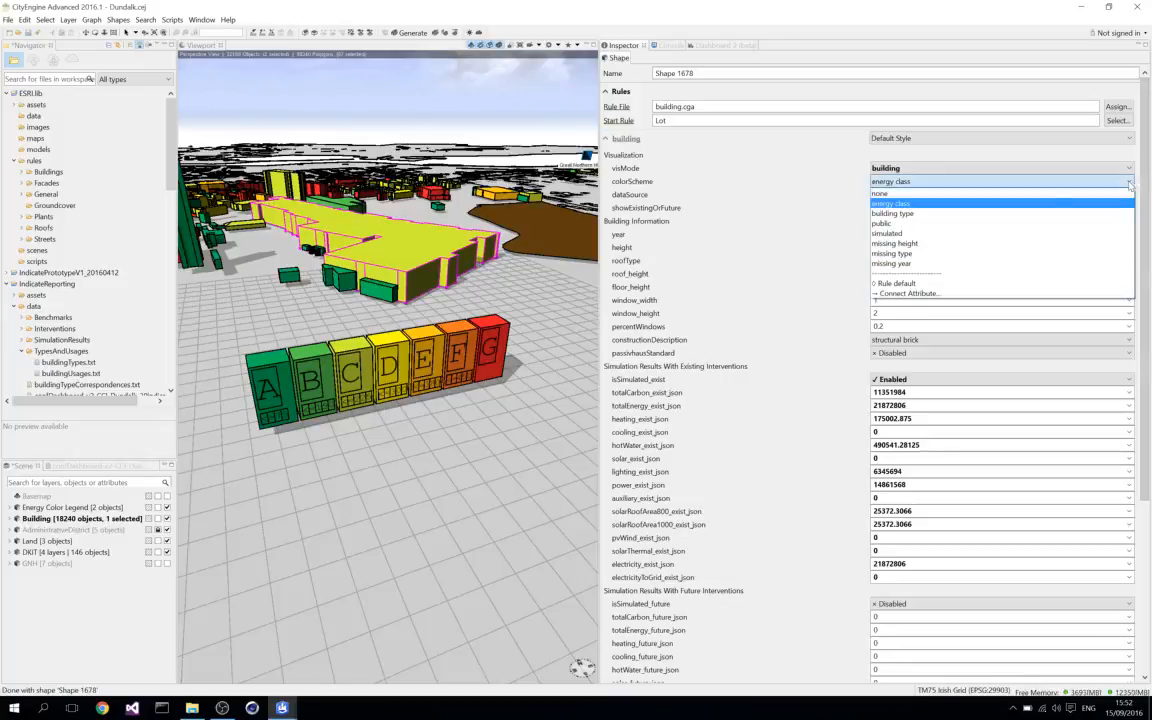
left_click(913, 214)
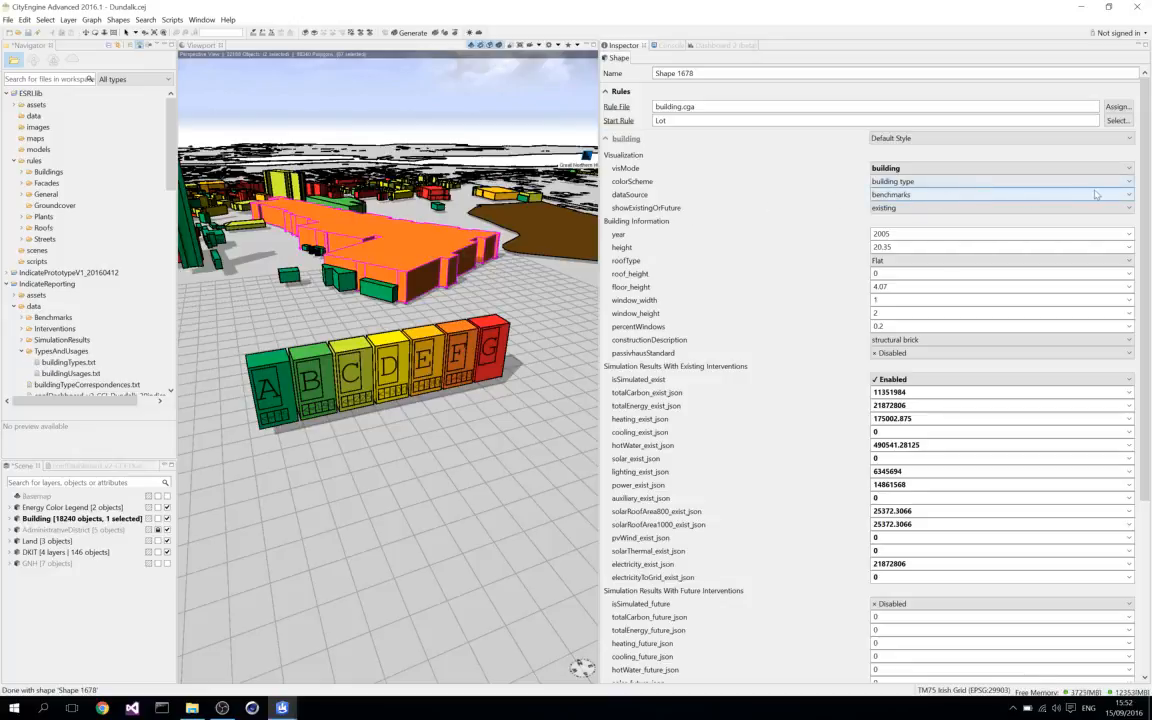
left_click(1129, 183)
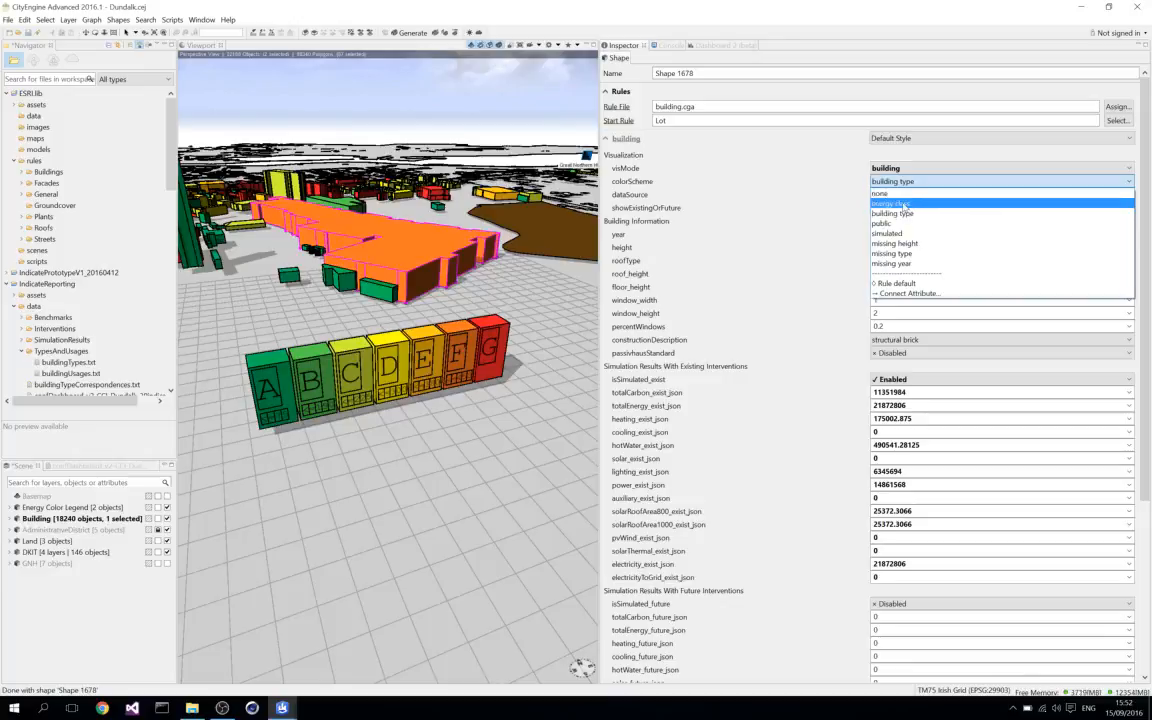
left_click(905, 204)
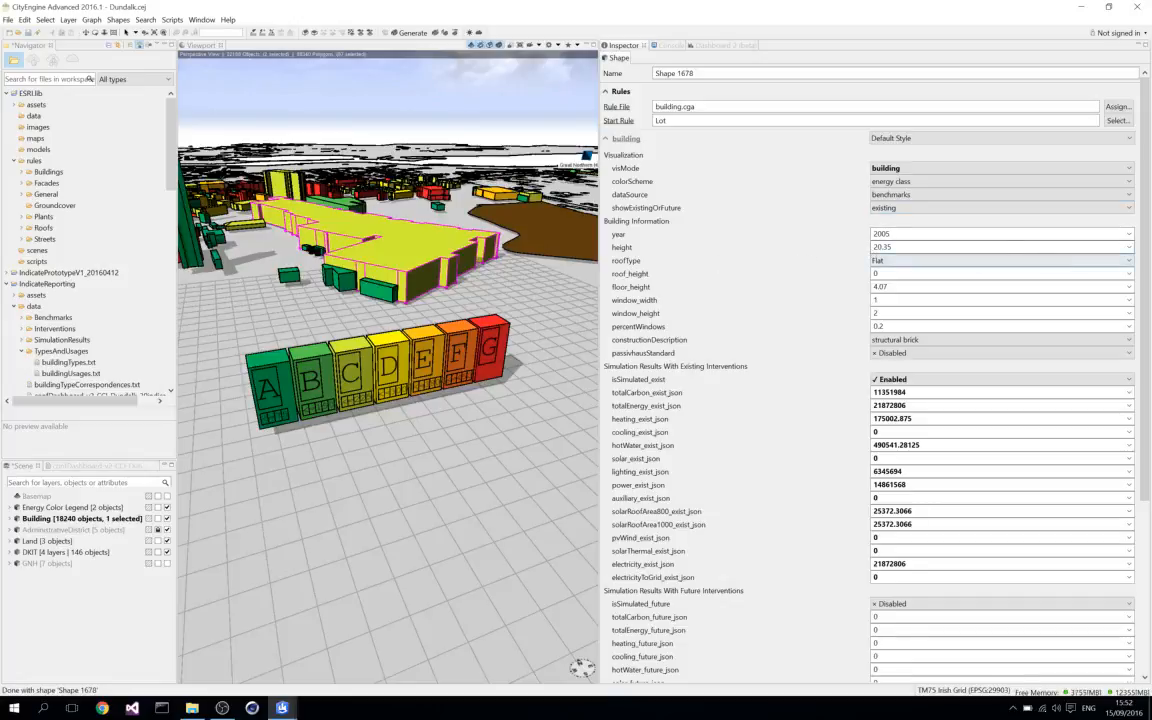
Set the selected building's height to 40 and check the available roofType options without changing the roof.
left_click(1130, 249)
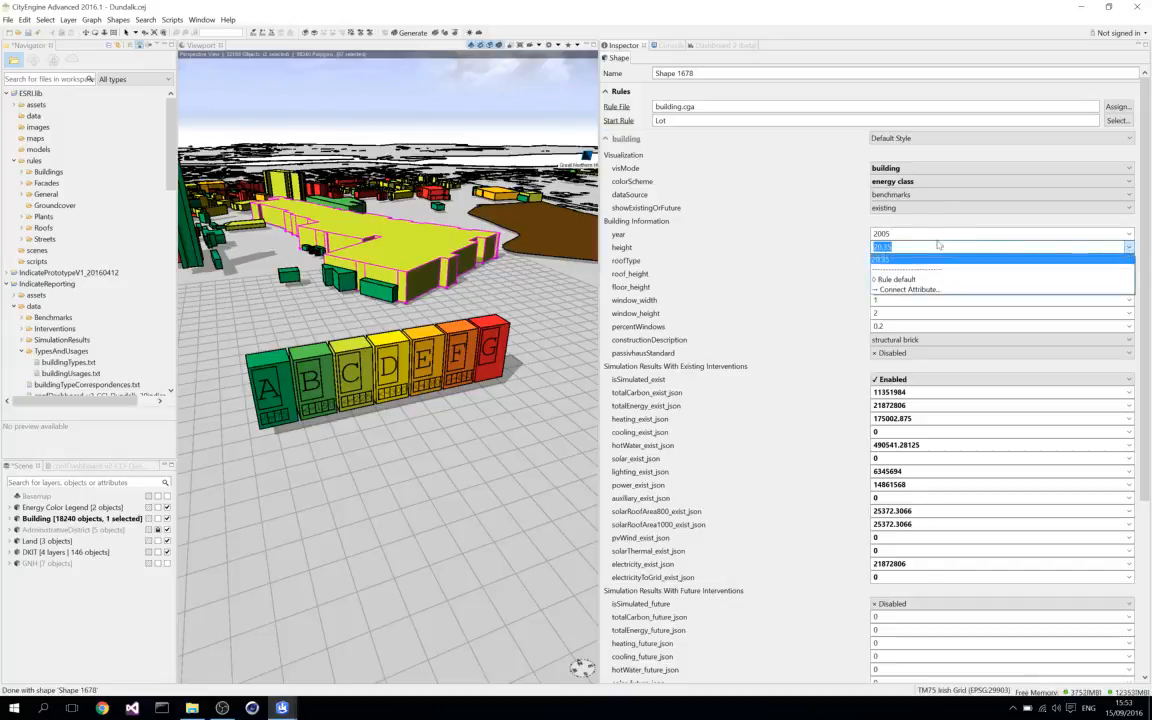
type("40")
key("Return")
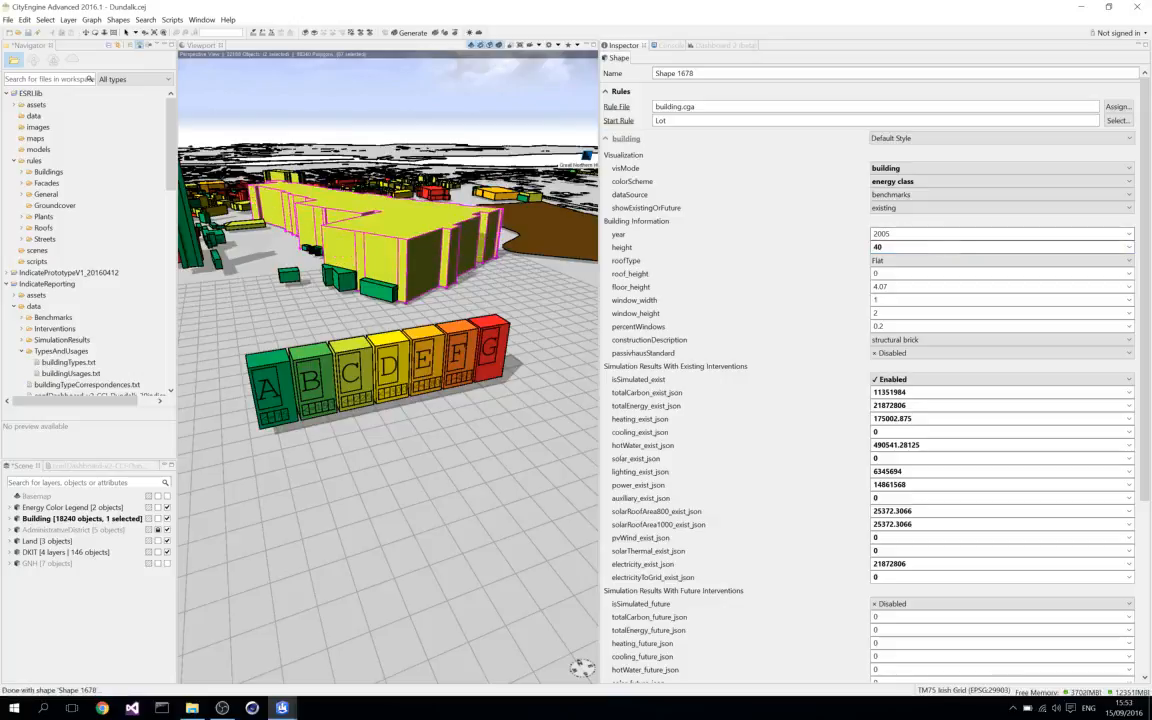
left_click(1130, 261)
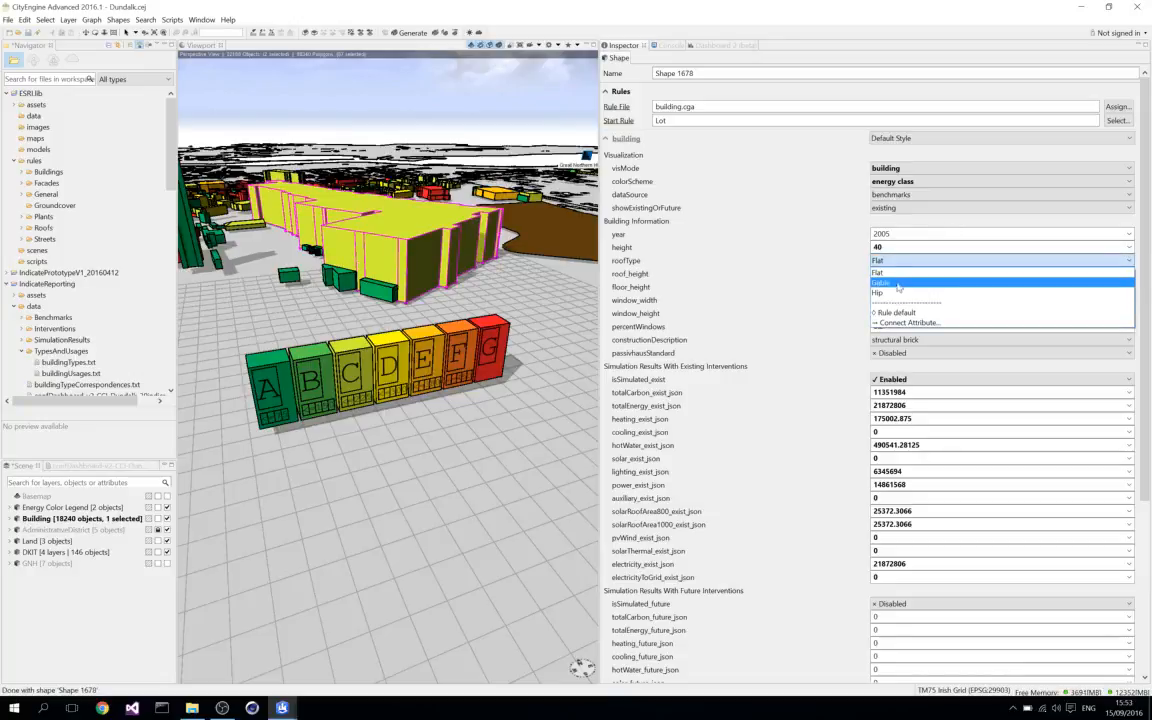
left_click(837, 260)
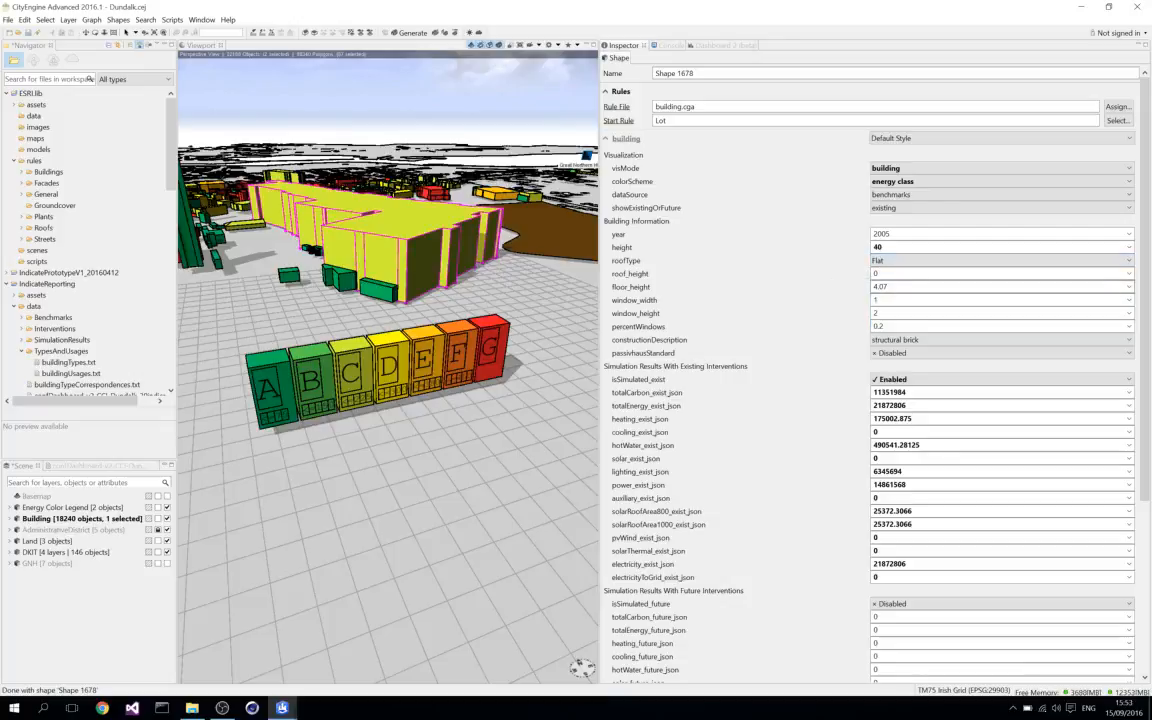
Set the building's floor_height to 2 and its visMode to floors.
left_click(1129, 287)
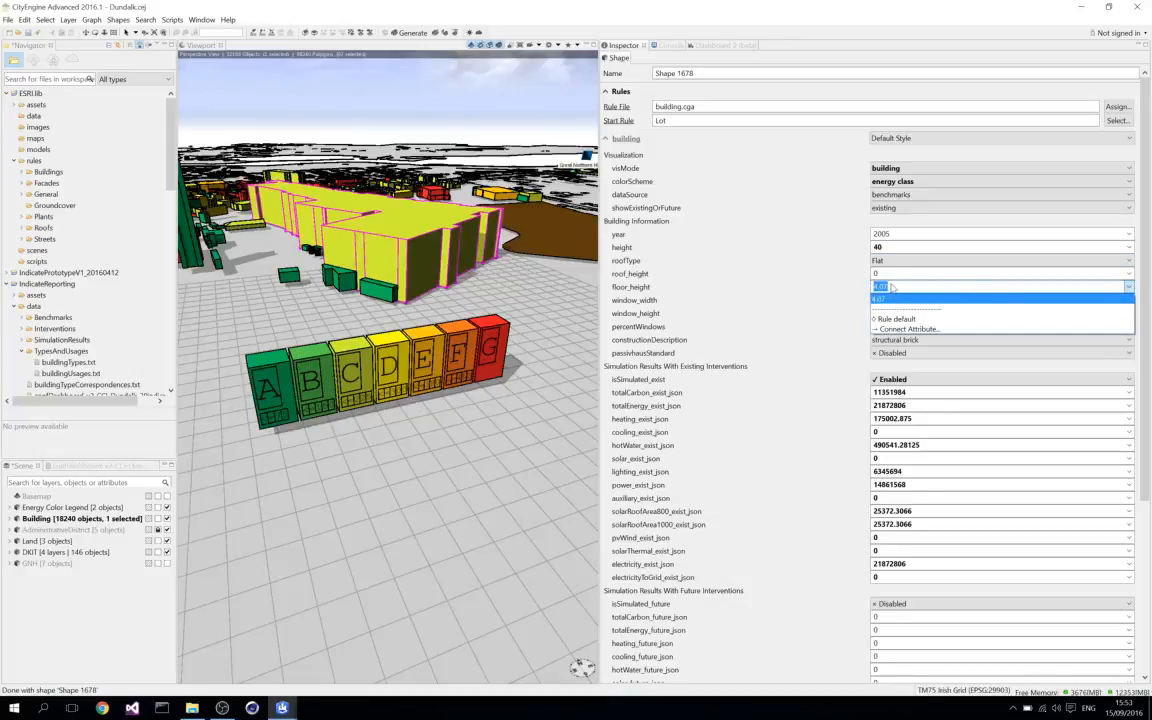
type("2")
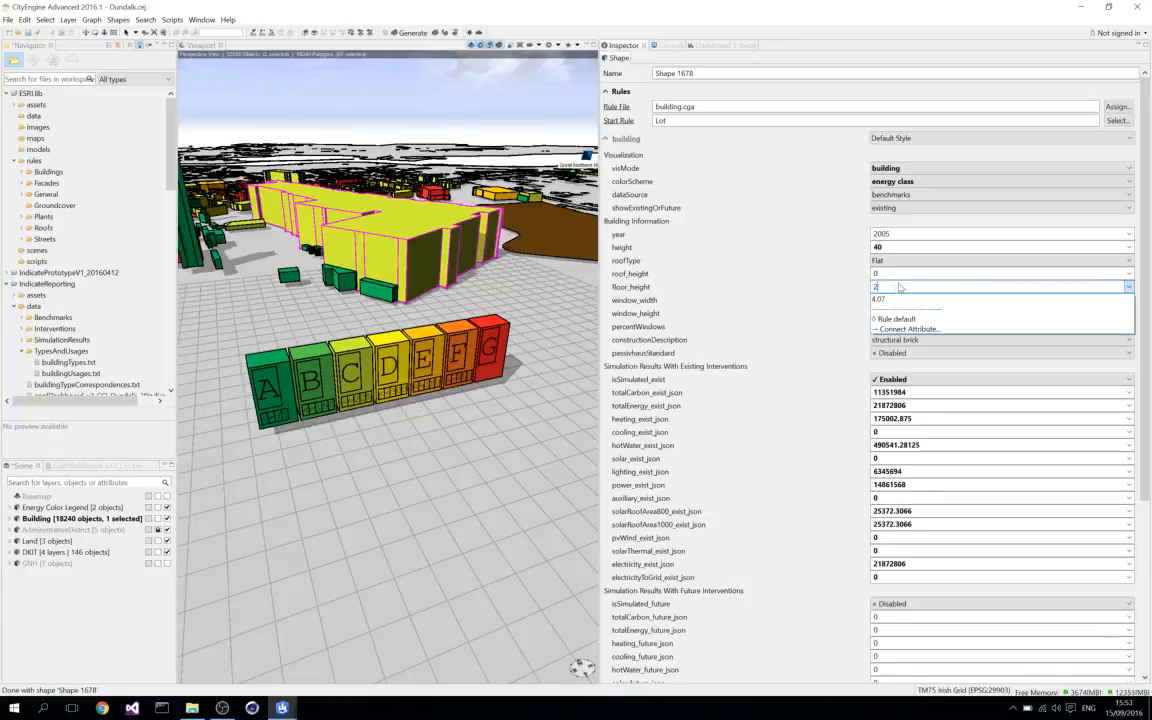
key("Return")
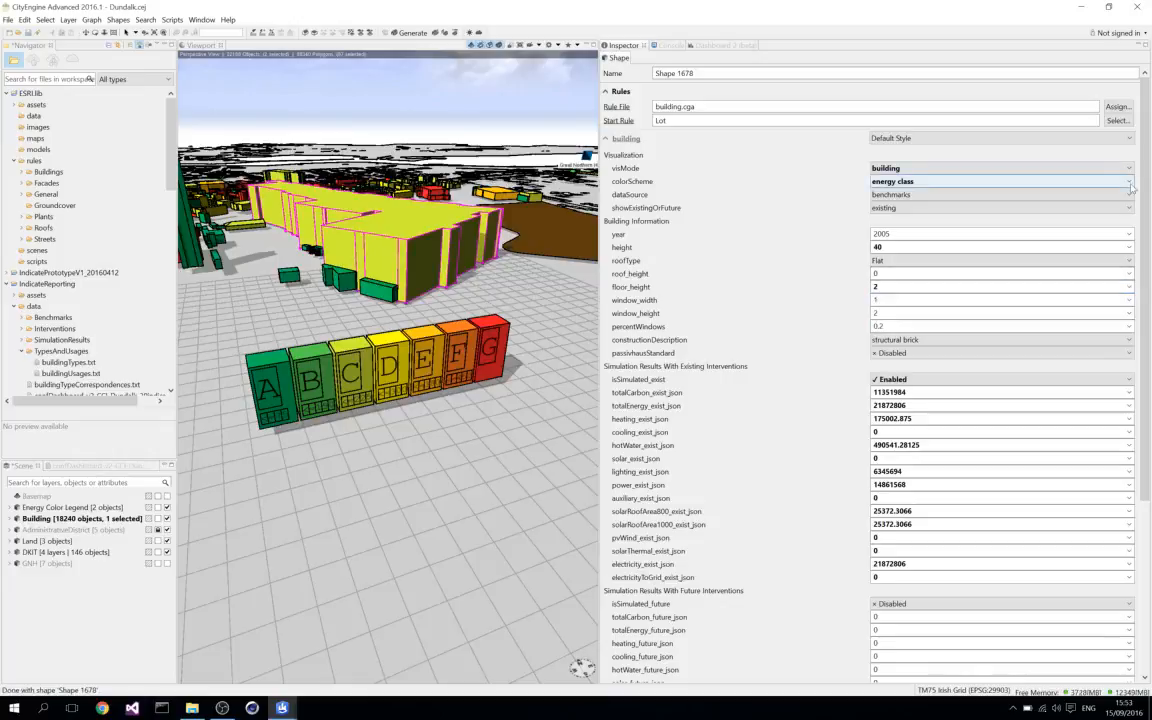
left_click(1018, 168)
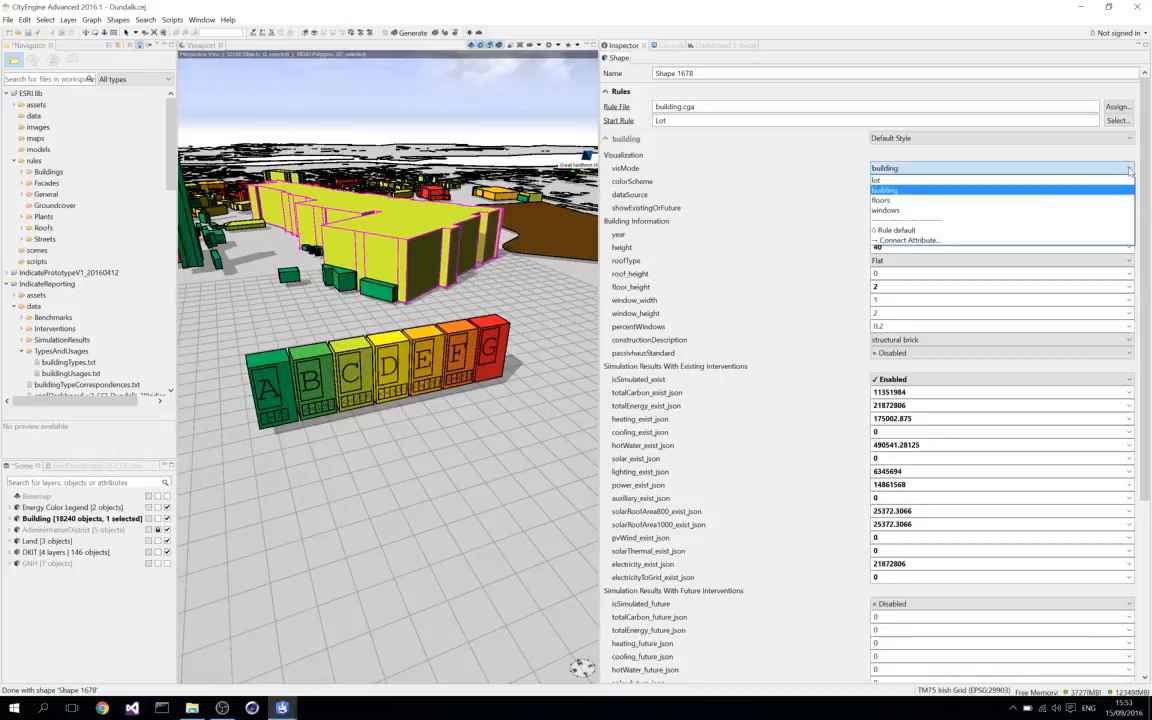
left_click(935, 201)
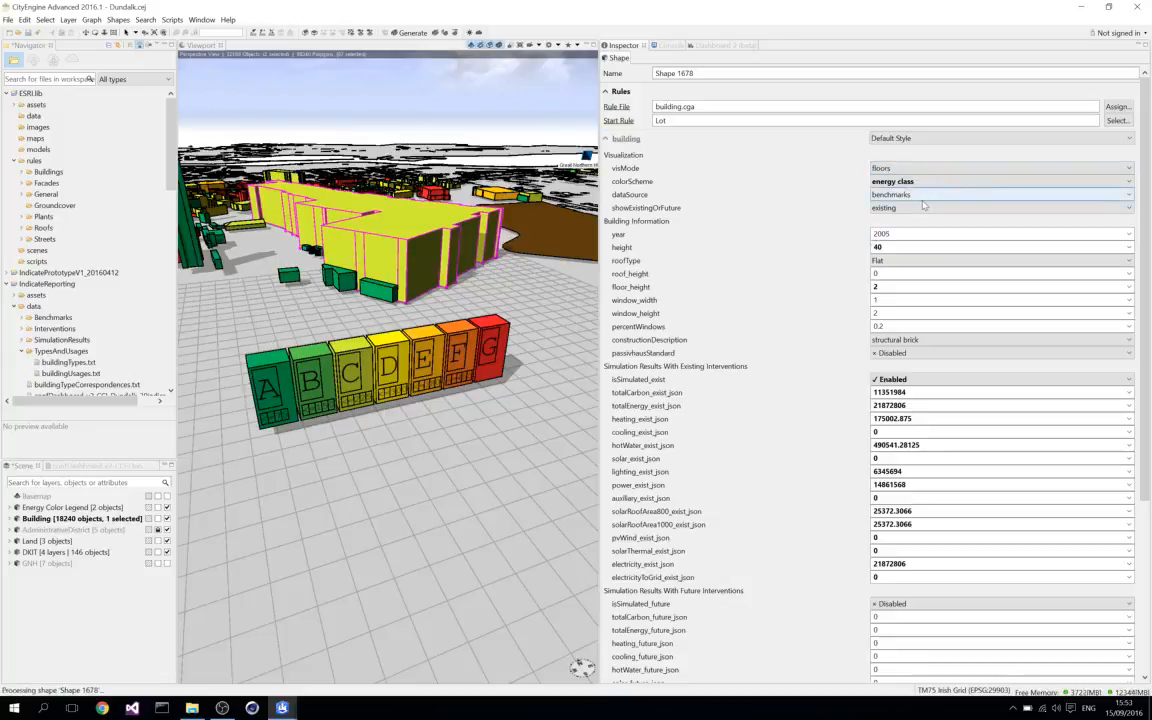
Set the building's floor_height to 4.07 and its visMode to building.
left_click(875, 287)
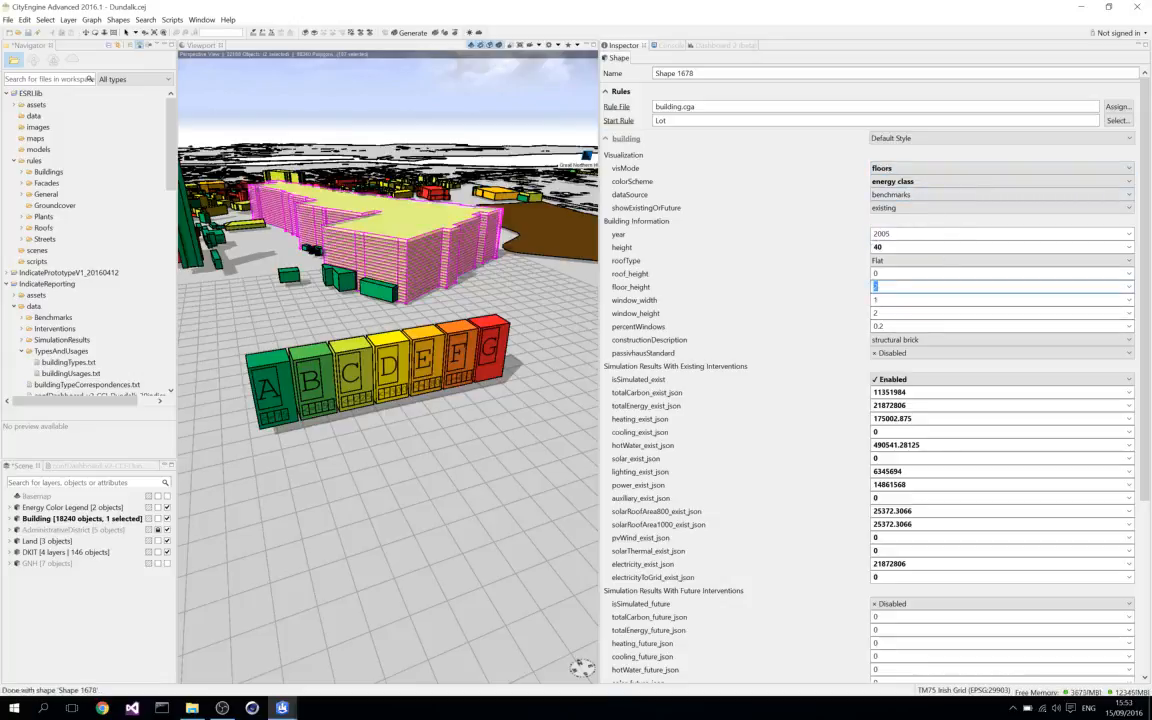
type("4.07")
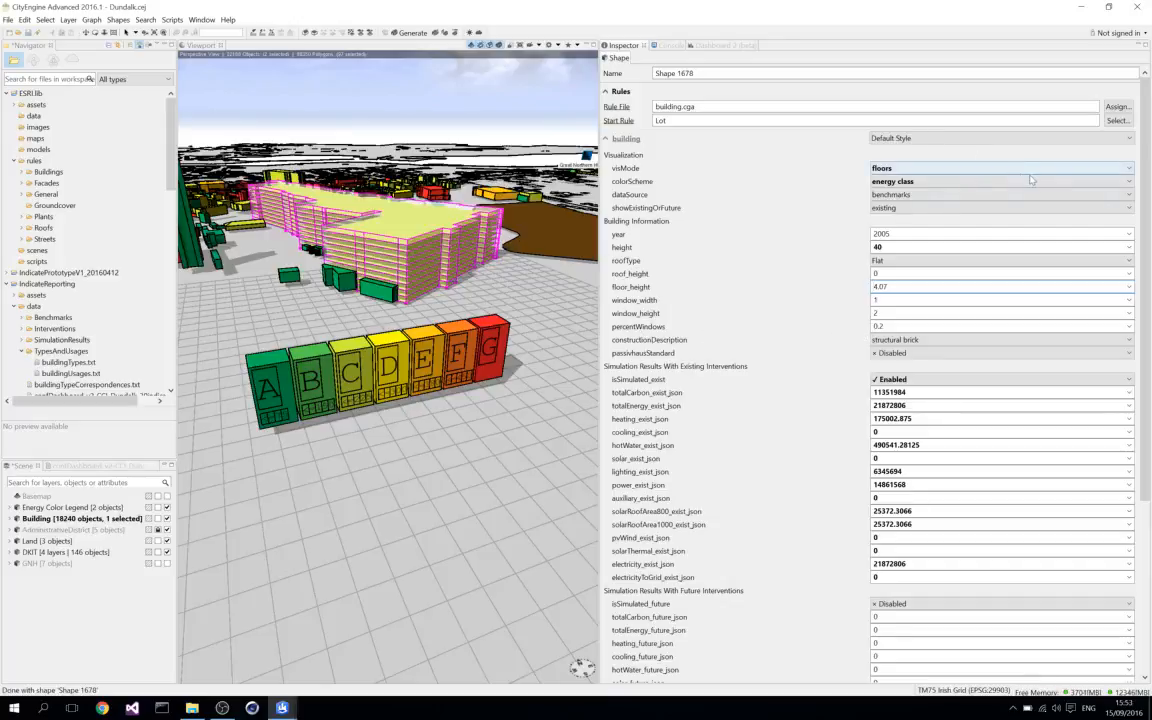
left_click(1110, 169)
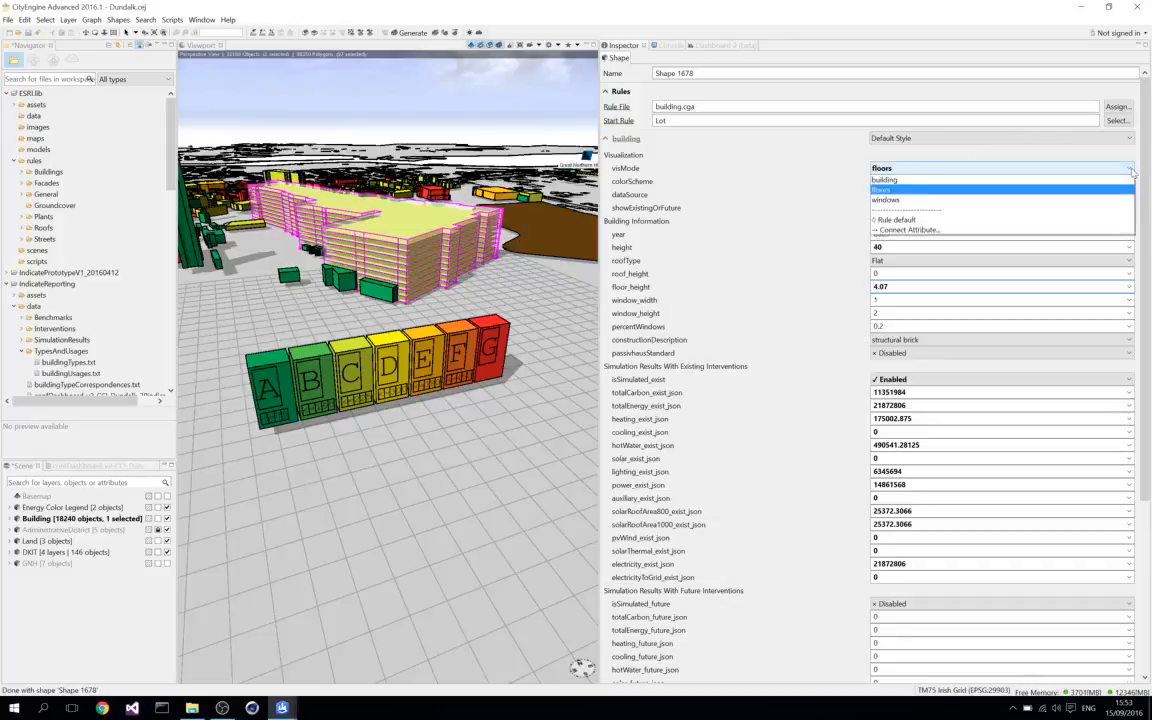
left_click(904, 191)
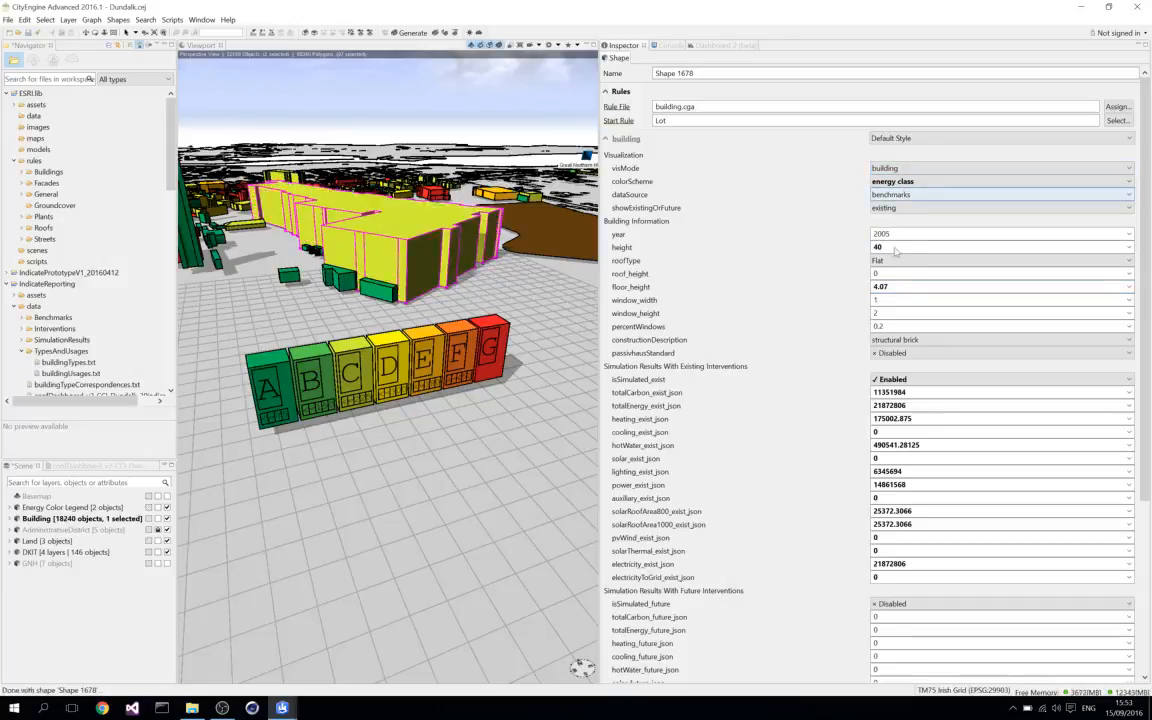
Reset the building's height and floor_height attributes to their rule defaults.
left_click(1128, 249)
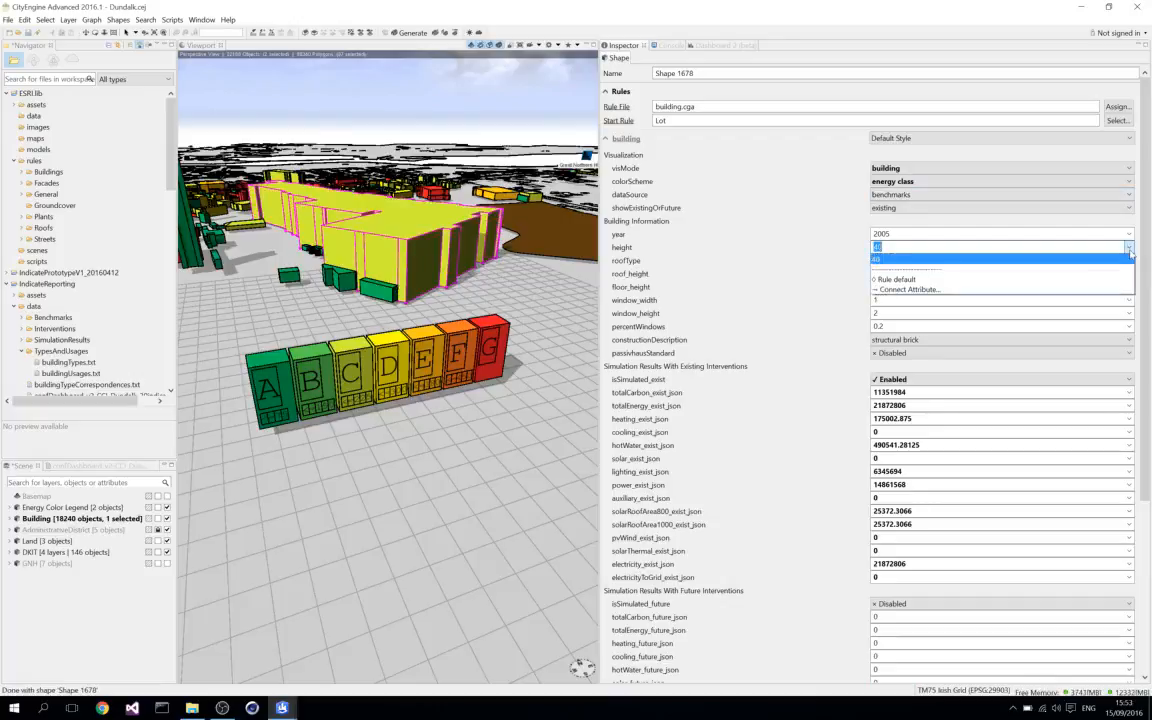
left_click(906, 280)
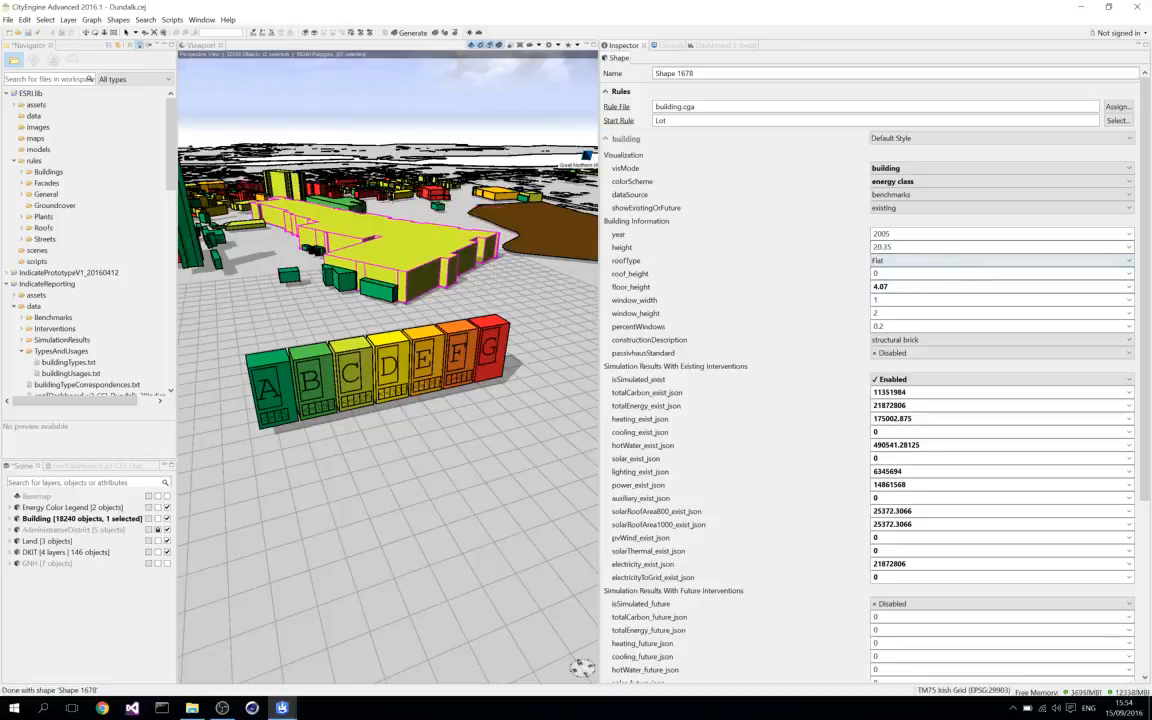
left_click(1129, 288)
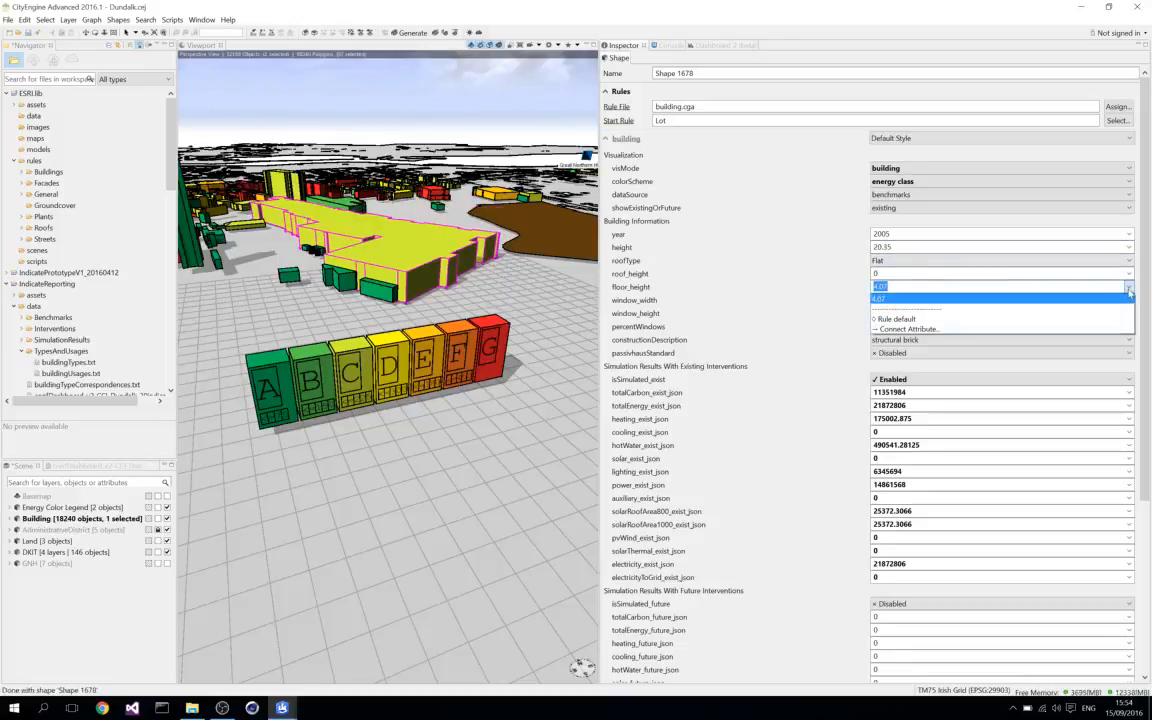
left_click(907, 320)
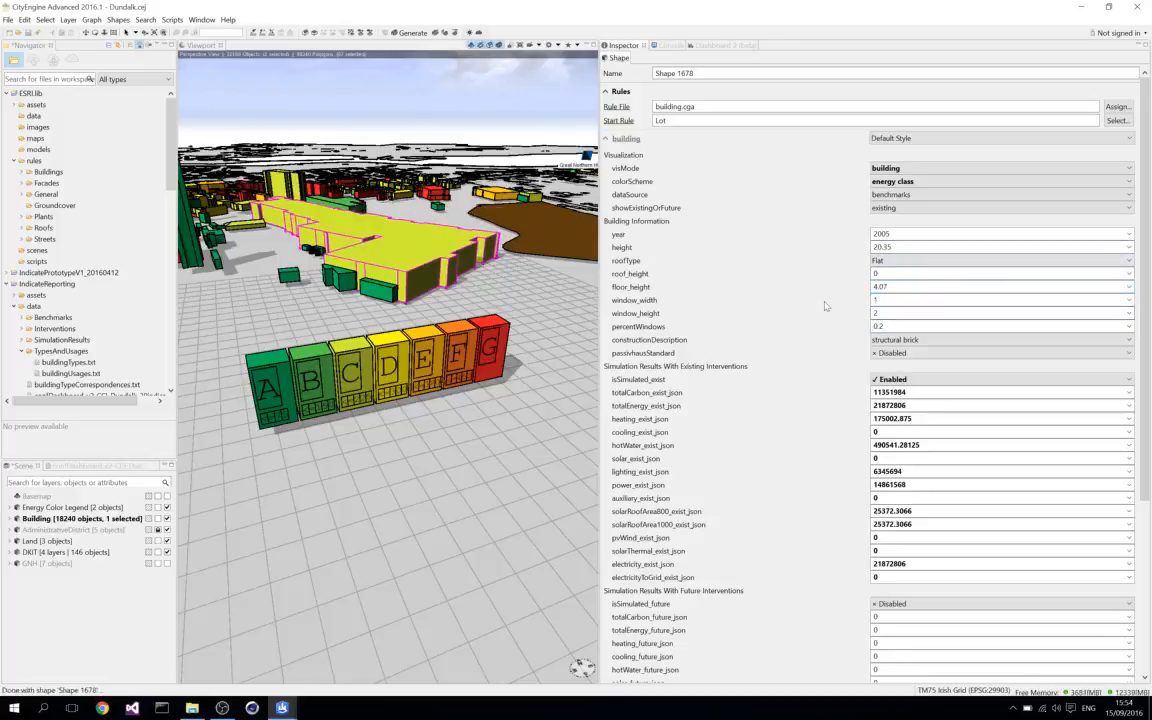
Look through the existing and future simulation results, and expand the second intv group to show the heating, cooling, lighting and envelope interventions.
scroll(825, 306, "down", 3)
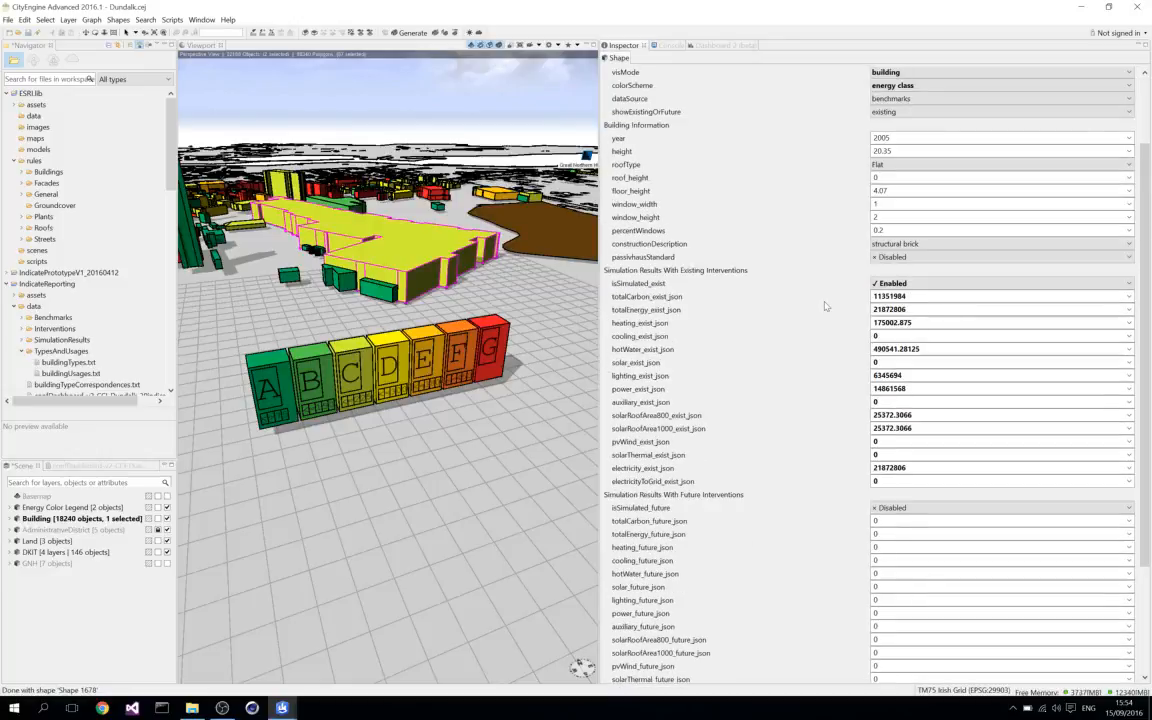
scroll(825, 306, "down", 2)
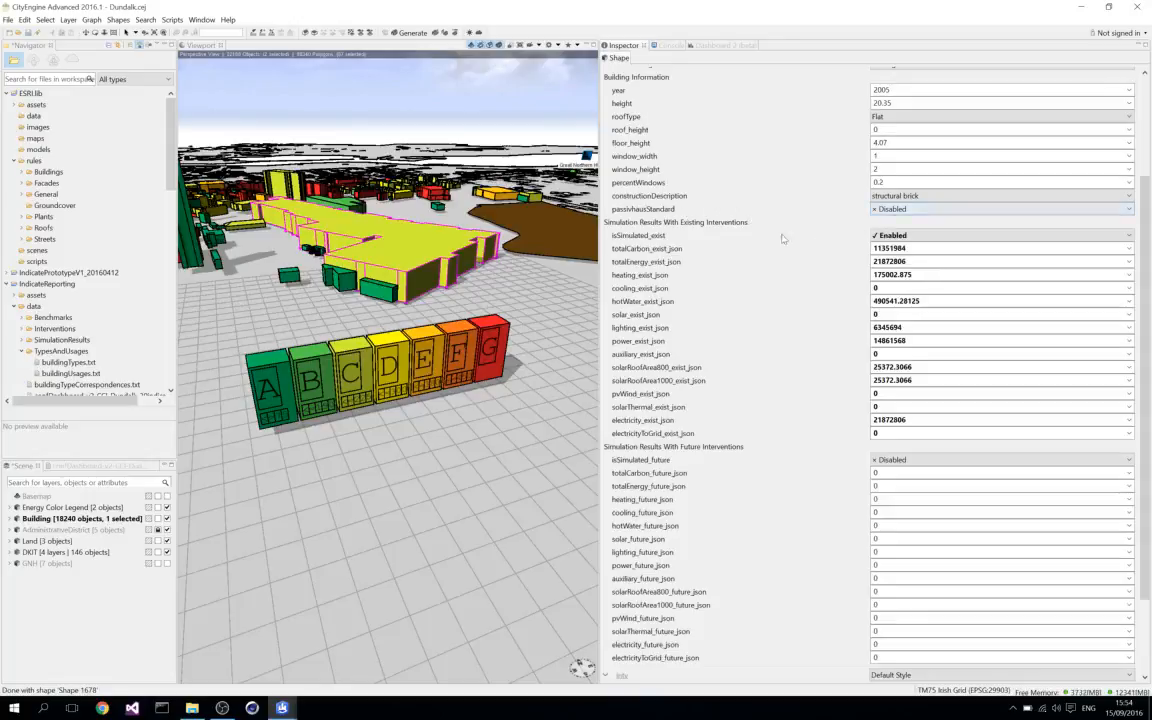
scroll(694, 269, "down", 3)
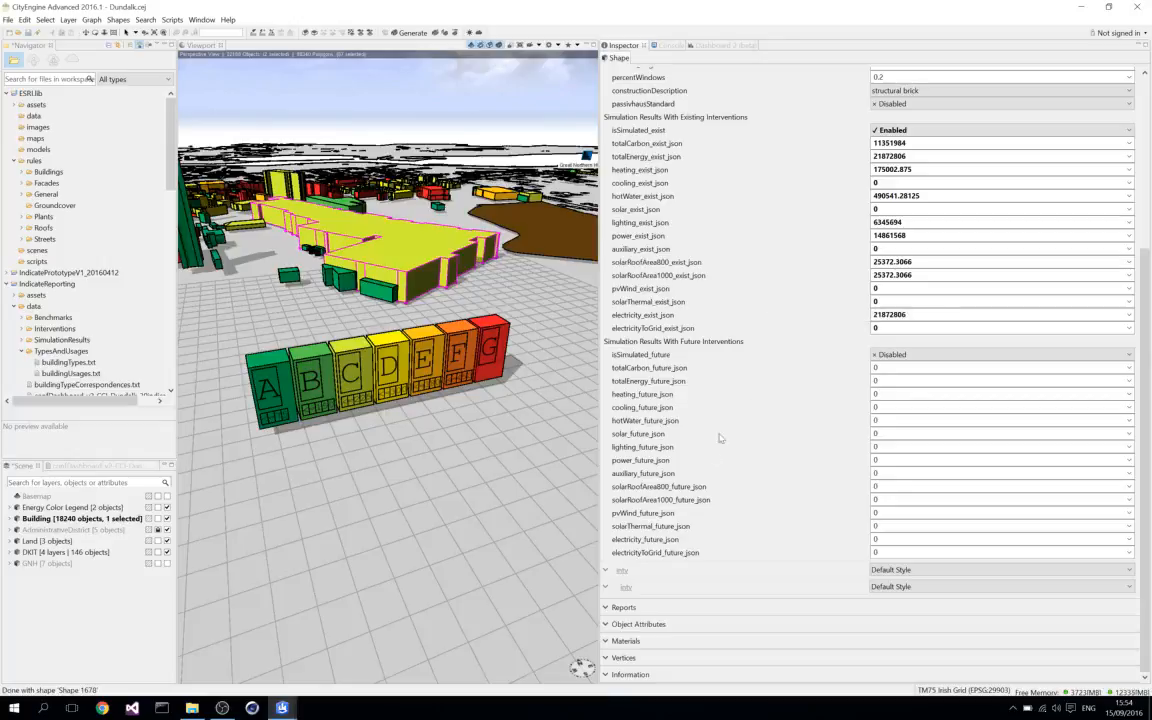
left_click(606, 589)
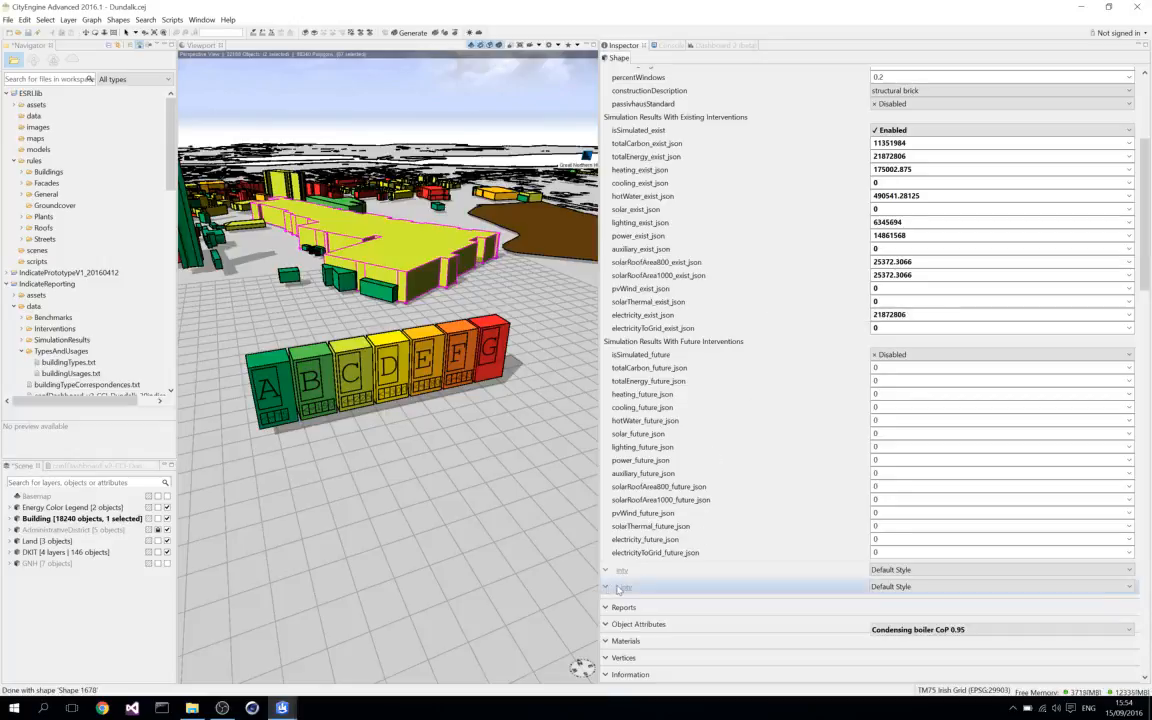
scroll(777, 514, "down", 5)
scroll(777, 514, "down", 8)
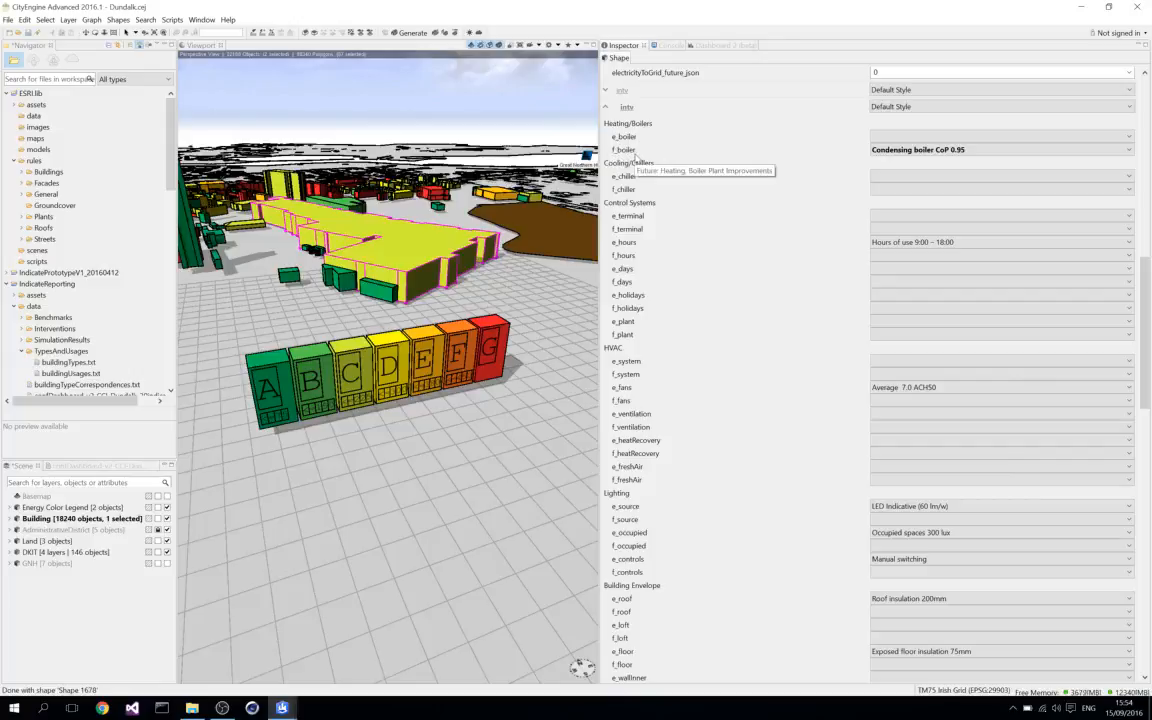
Review the boiler types available for the existing e_boiler and future f_boiler interventions, leaving both attributes as they are.
left_click(1129, 139)
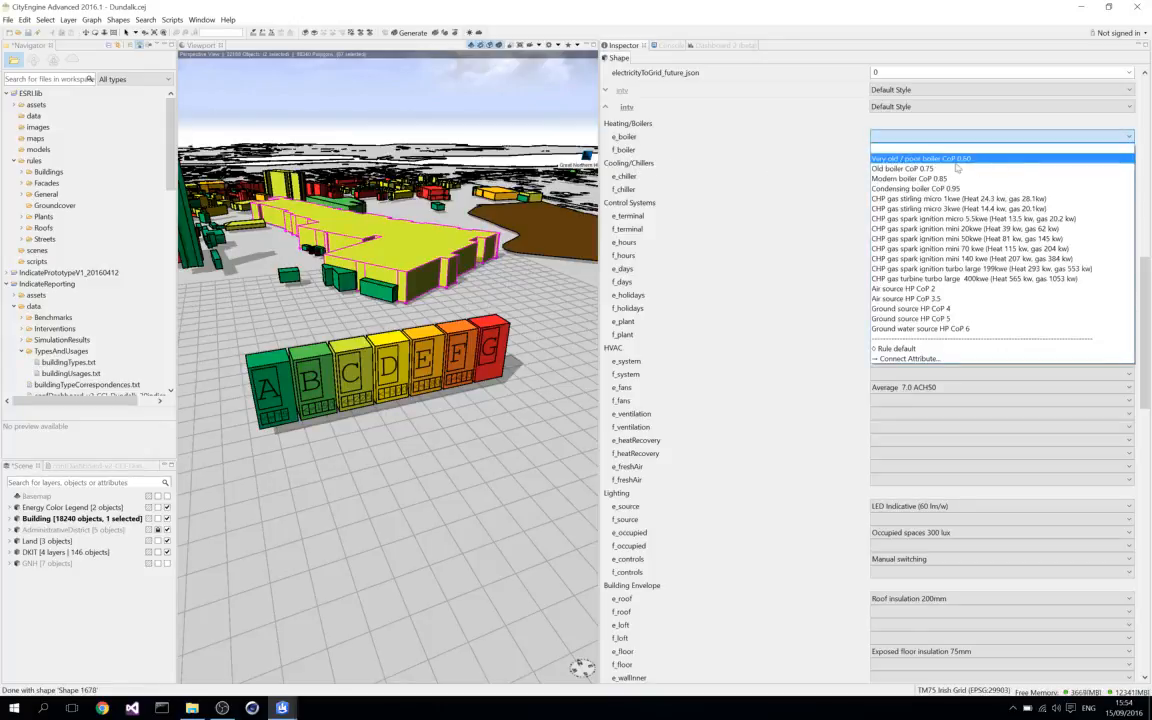
key("Down")
key("Down")
key("Down")
key("Down")
key("Down")
key("Down")
key("Down")
key("Down")
key("Down")
key("Down")
key("Down")
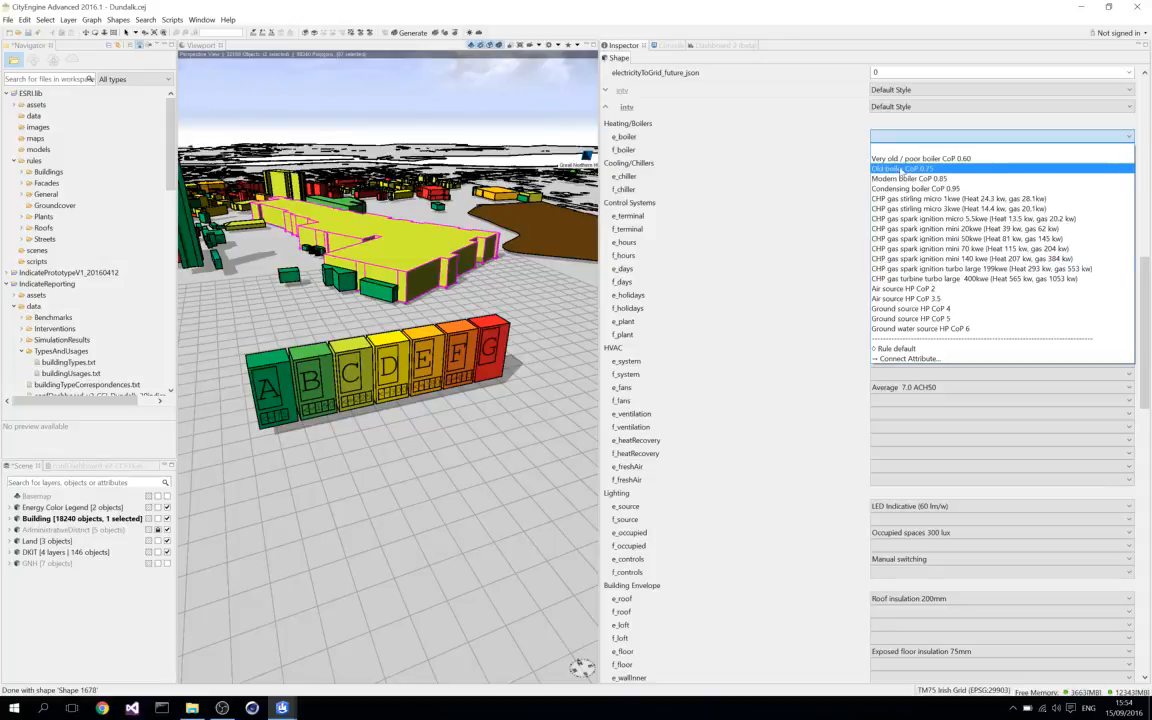
left_click(830, 162)
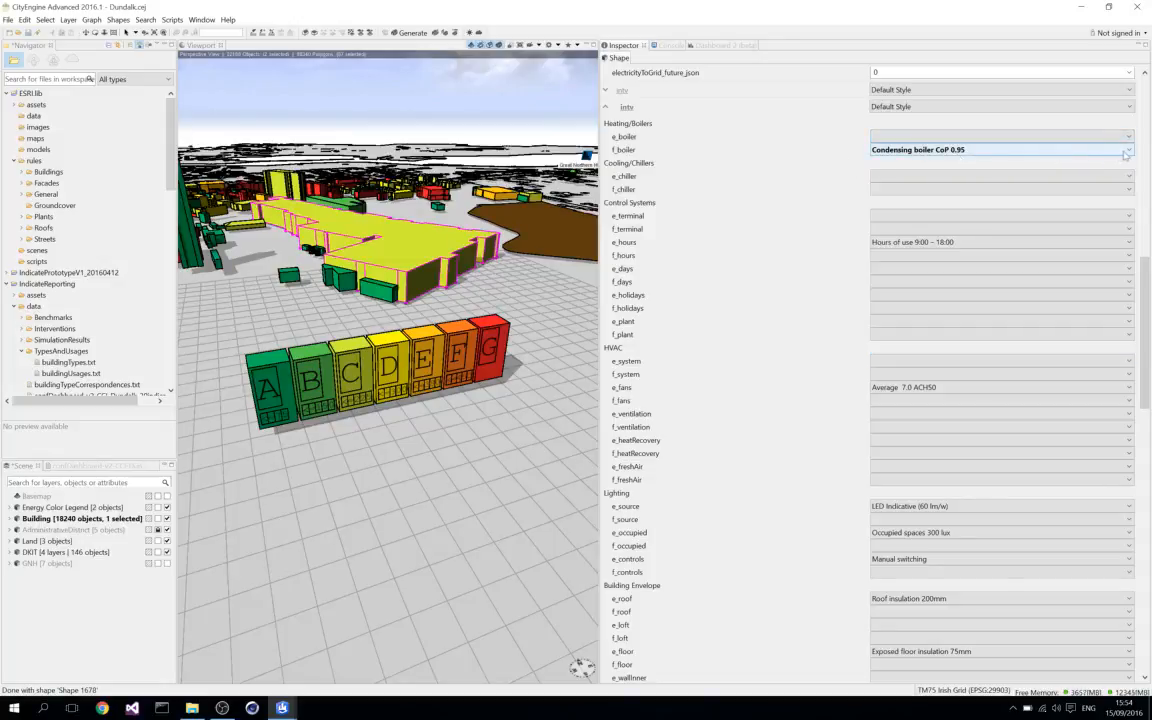
left_click(1015, 147)
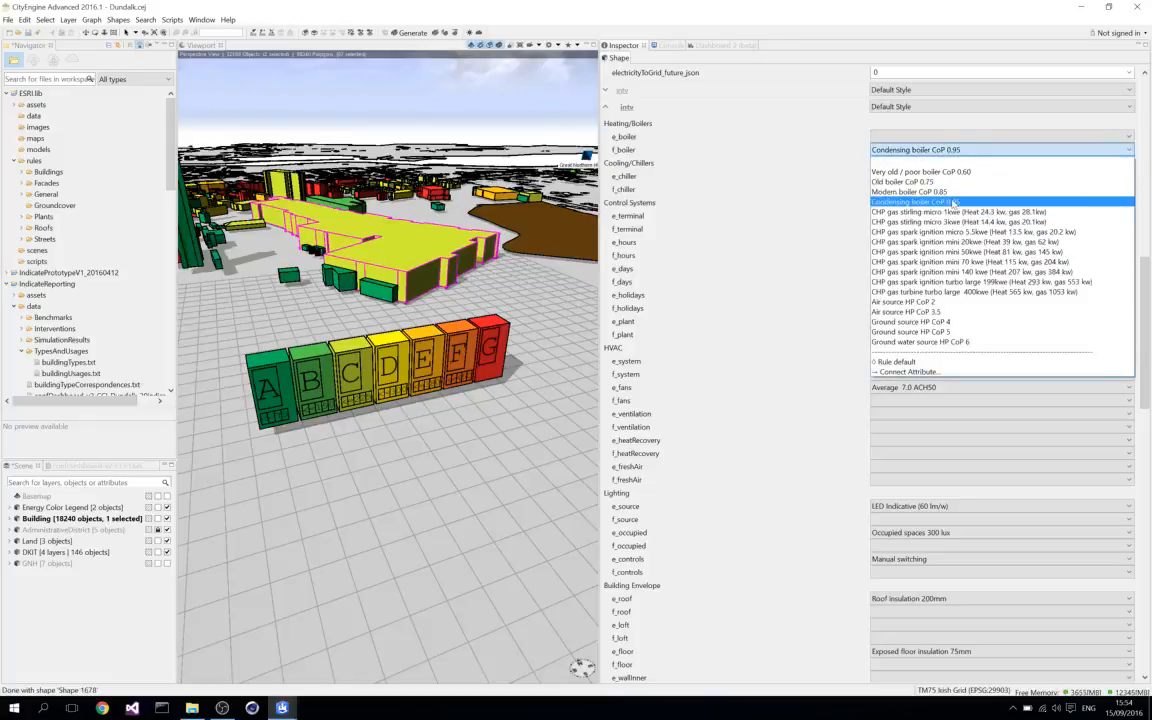
left_click(825, 188)
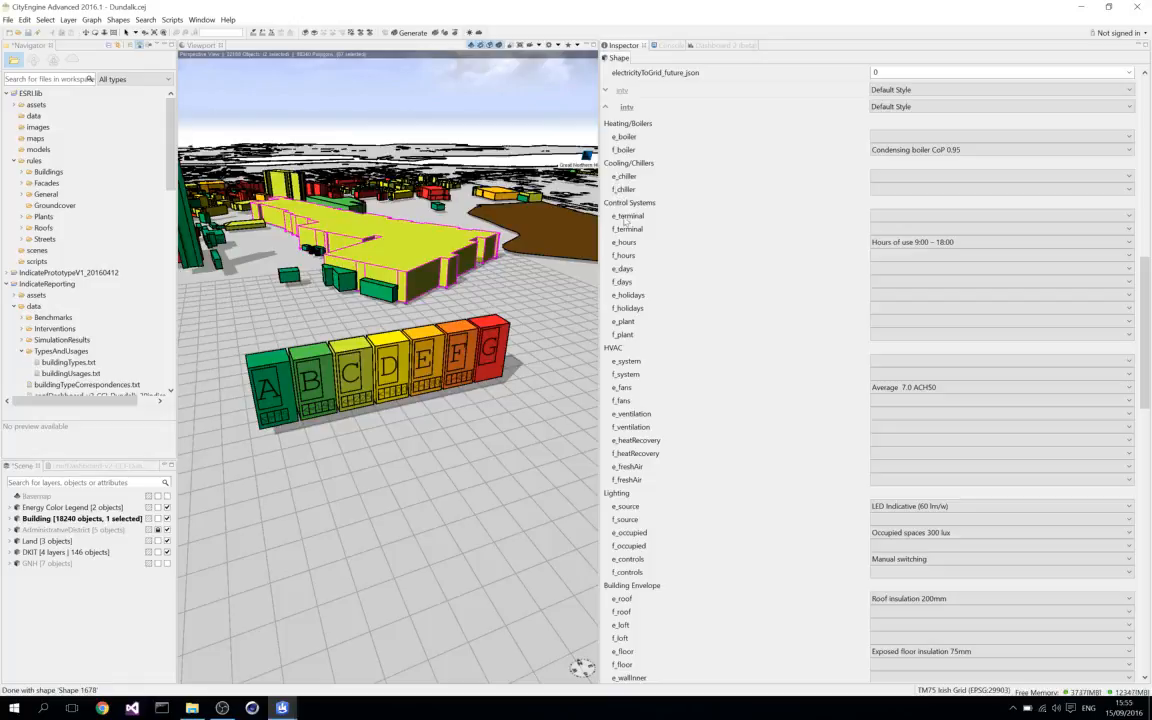
Review the light source choices for f_source and the roof insulation choices for f_roof without selecting any.
scroll(660, 302, "down", 5)
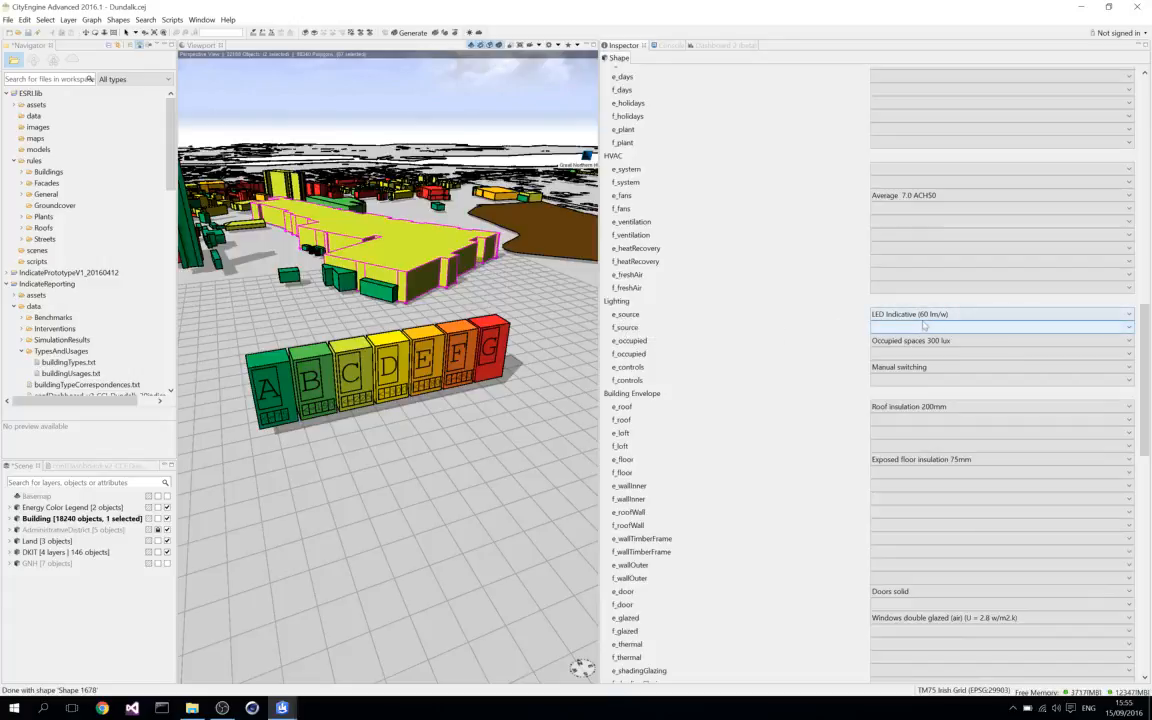
left_click(1129, 331)
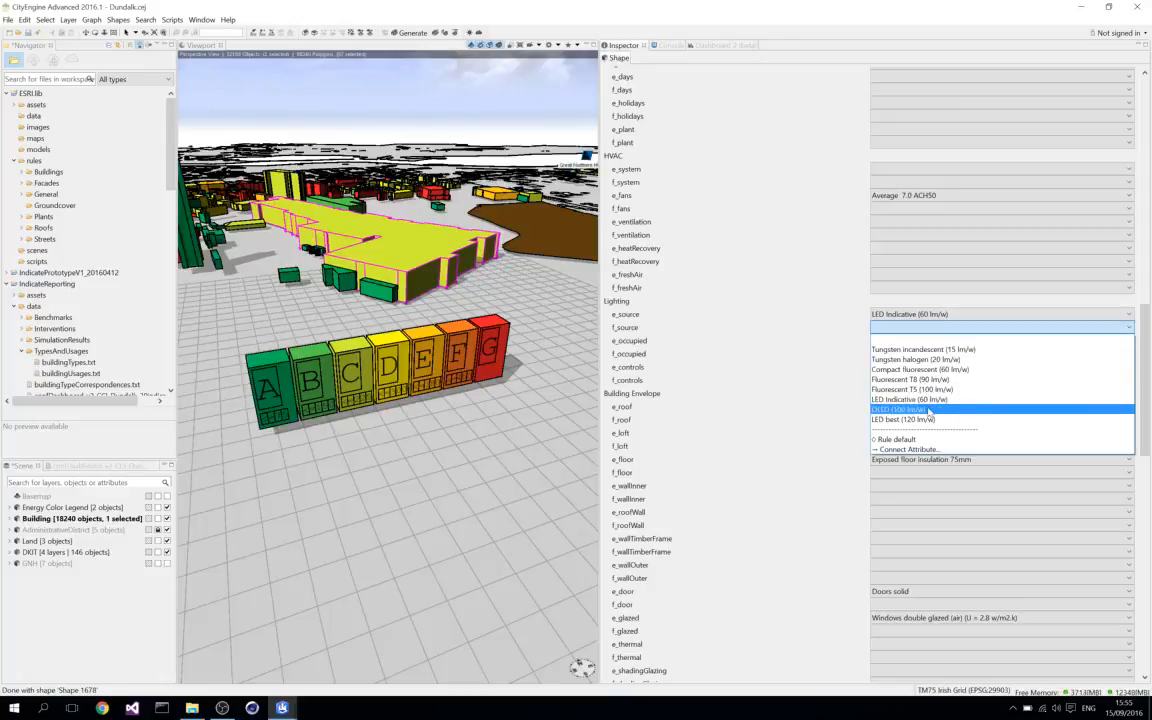
left_click(829, 298)
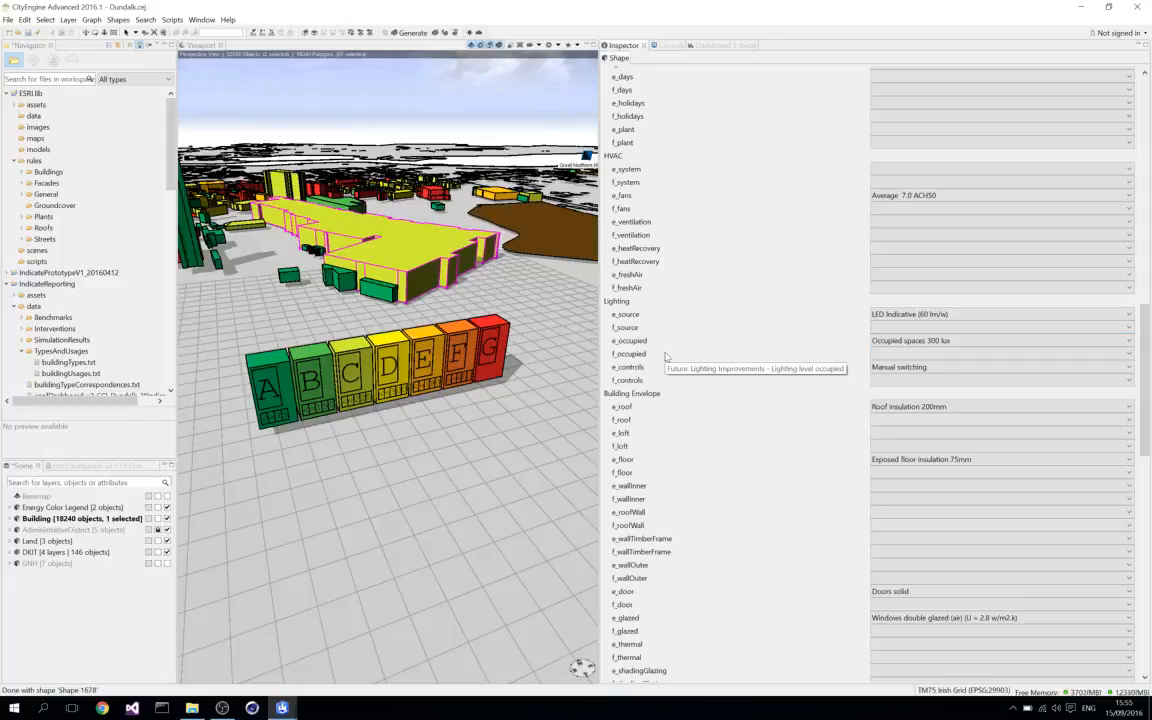
scroll(665, 356, "down", 3)
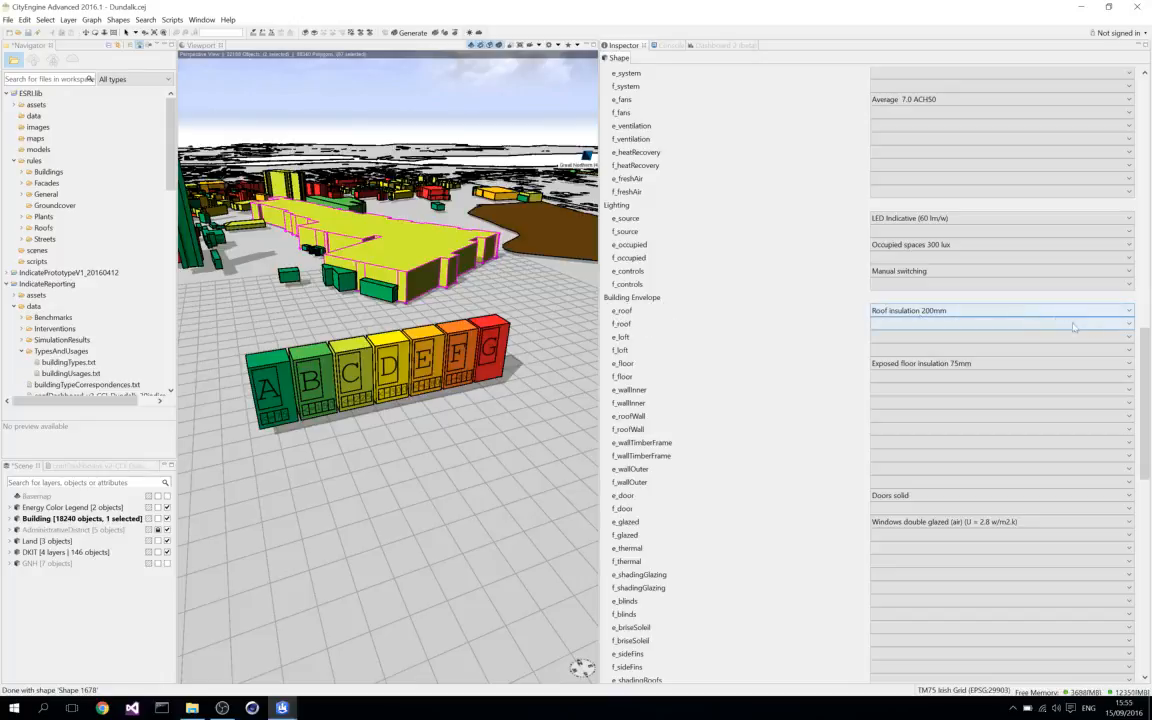
left_click(1132, 326)
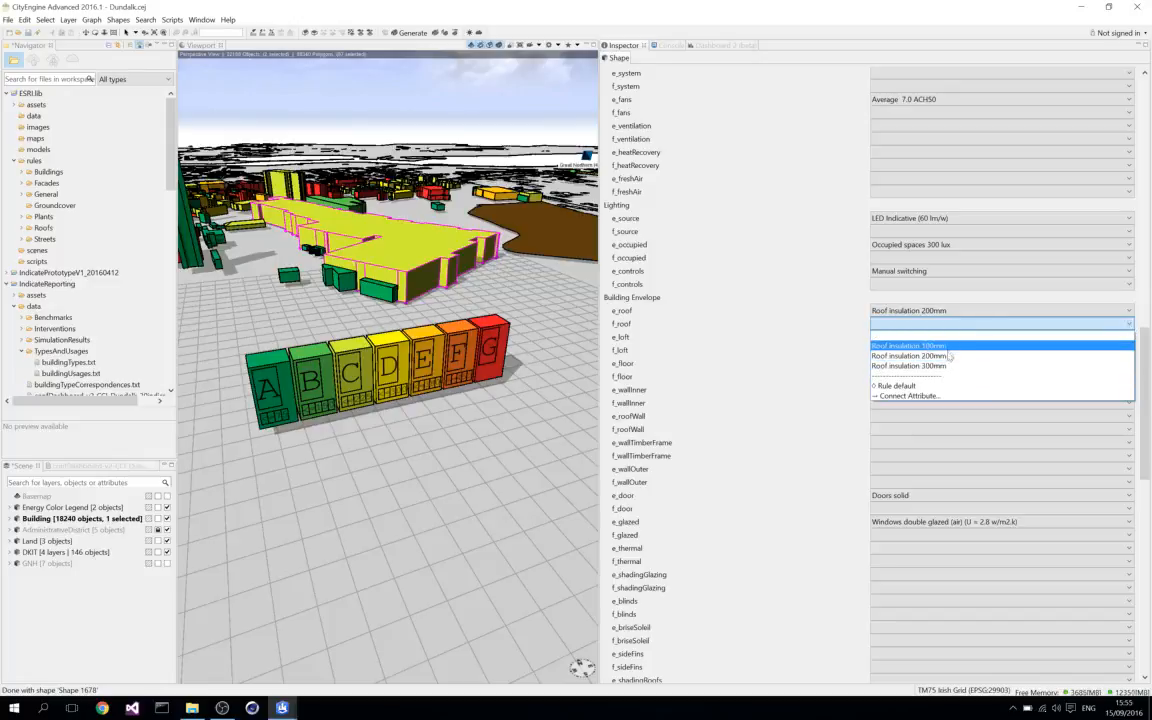
left_click(770, 324)
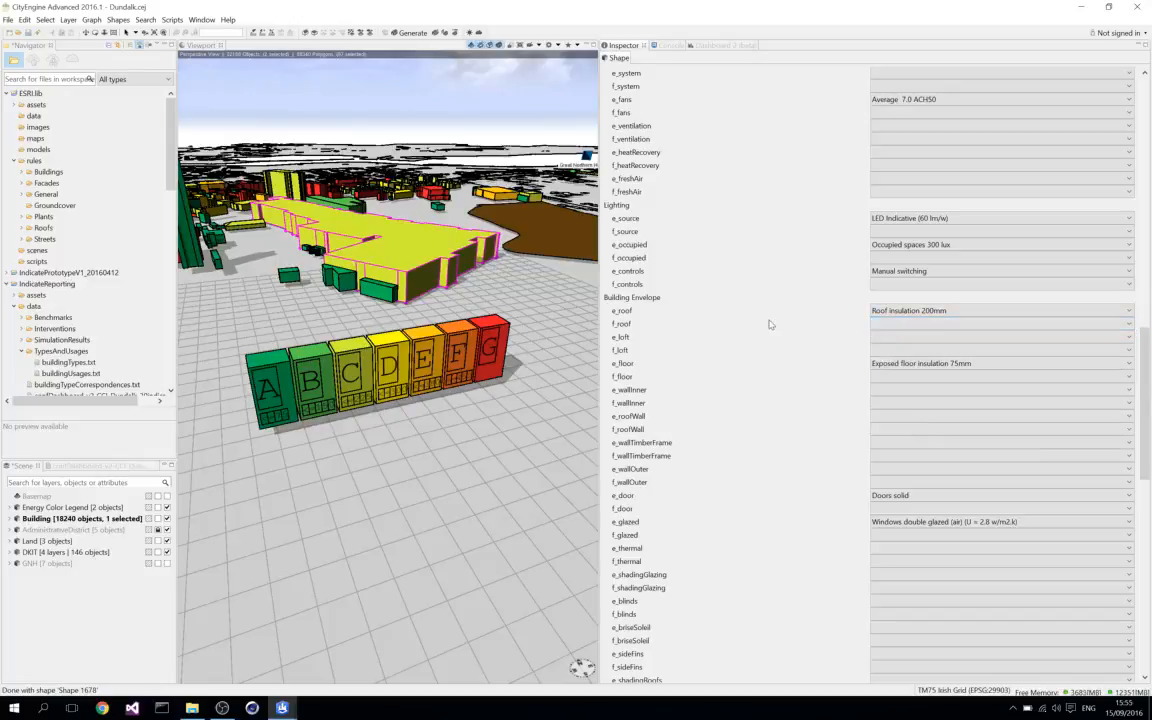
Look through the remaining intervention attributes, from building envelope, water, fuels and renewables to water distribution, appliances and landscape/drainage.
scroll(770, 324, "down", 3)
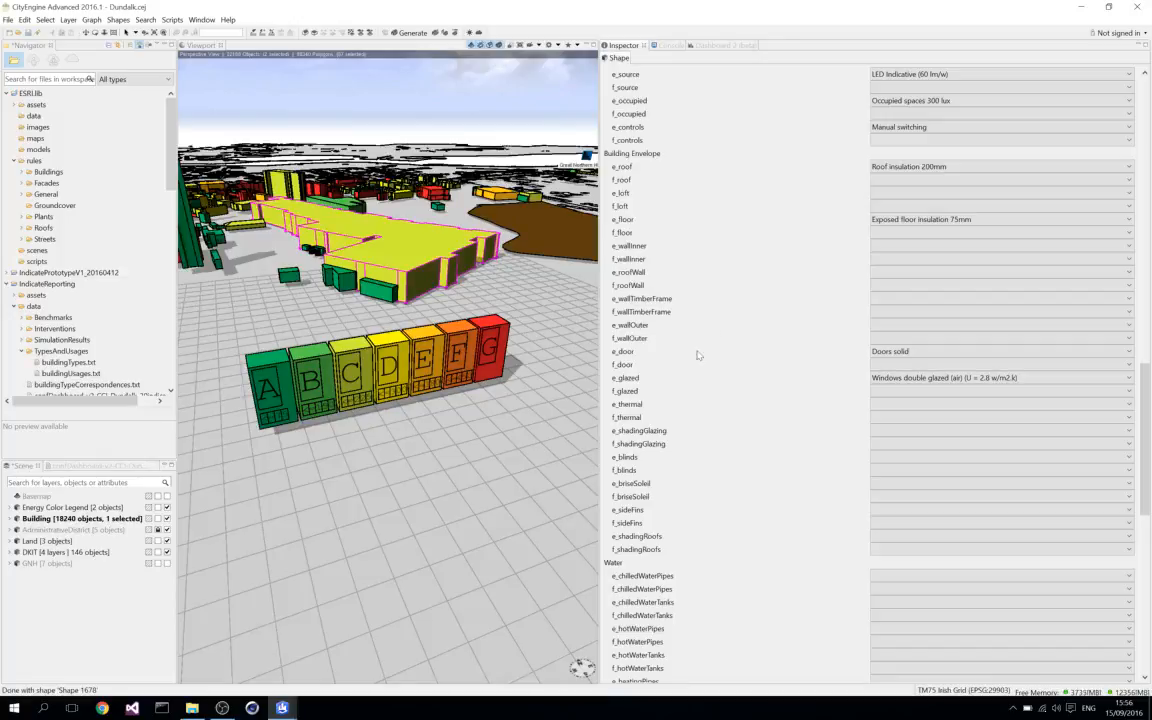
scroll(705, 406, "down", 1)
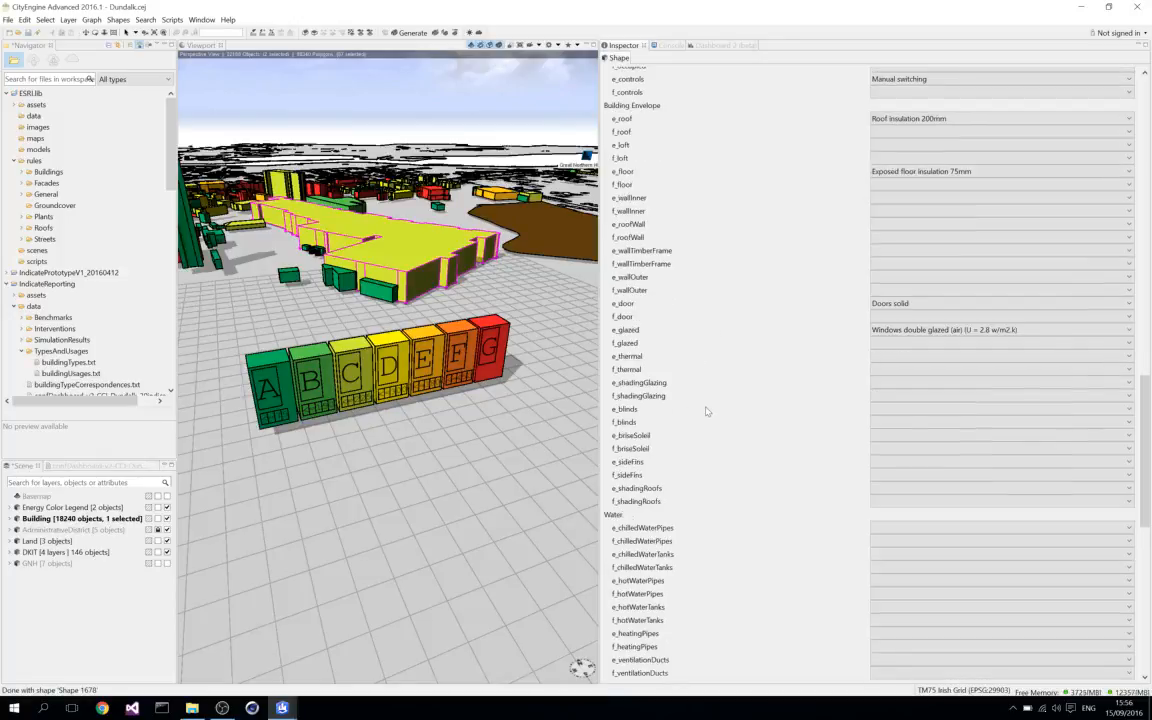
scroll(699, 408, "down", 4)
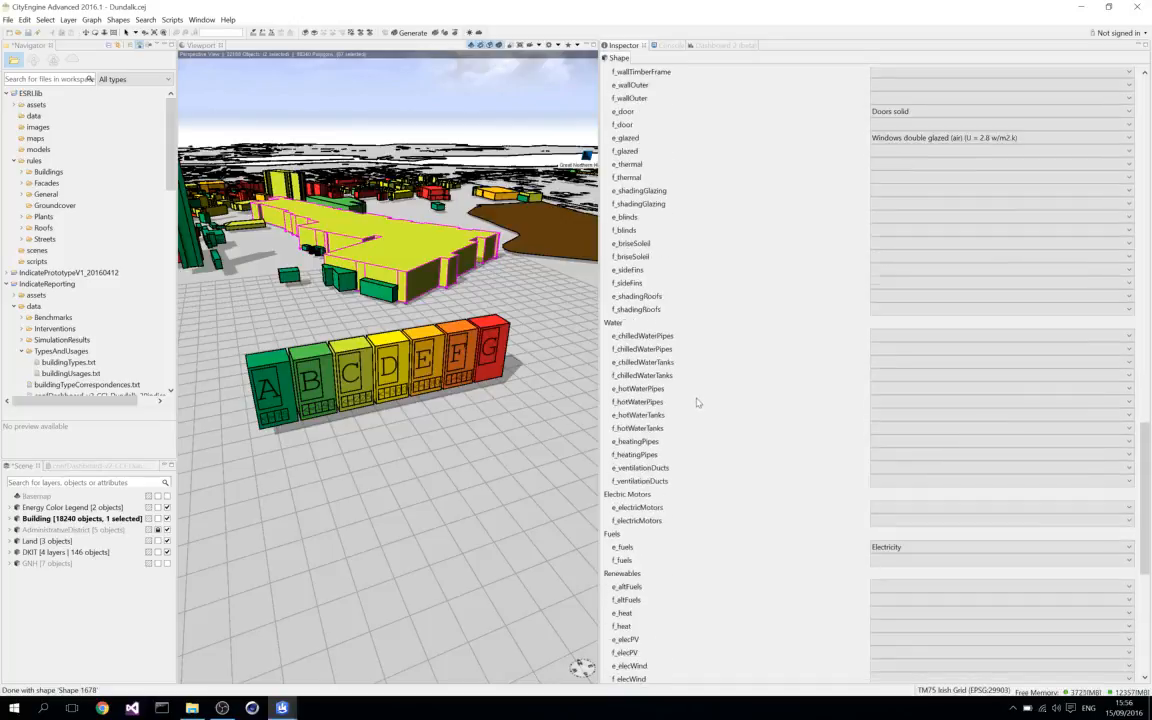
scroll(698, 402, "down", 4)
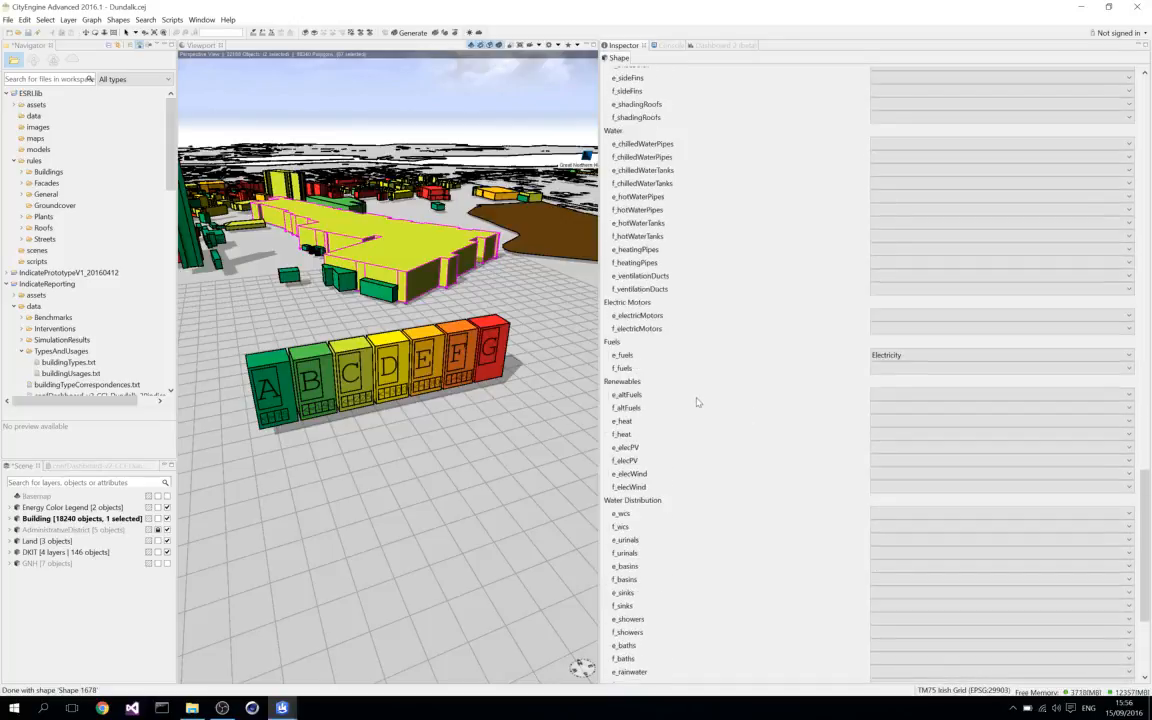
scroll(697, 397, "down", 1)
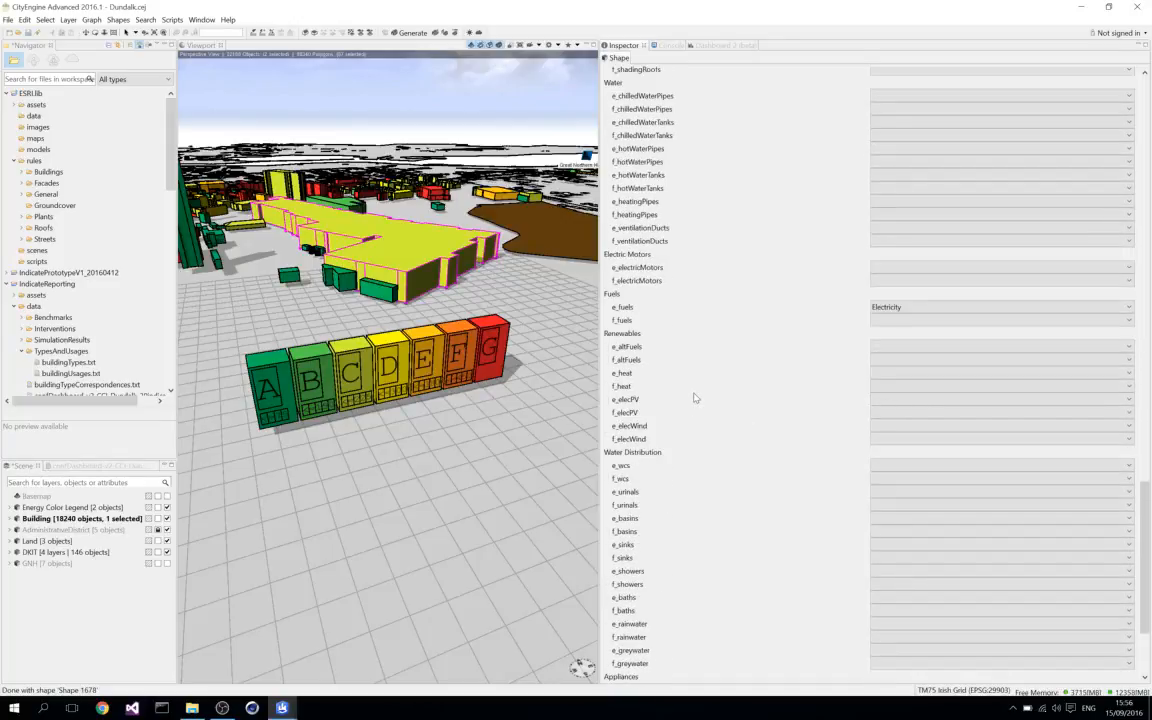
scroll(695, 398, "down", 1)
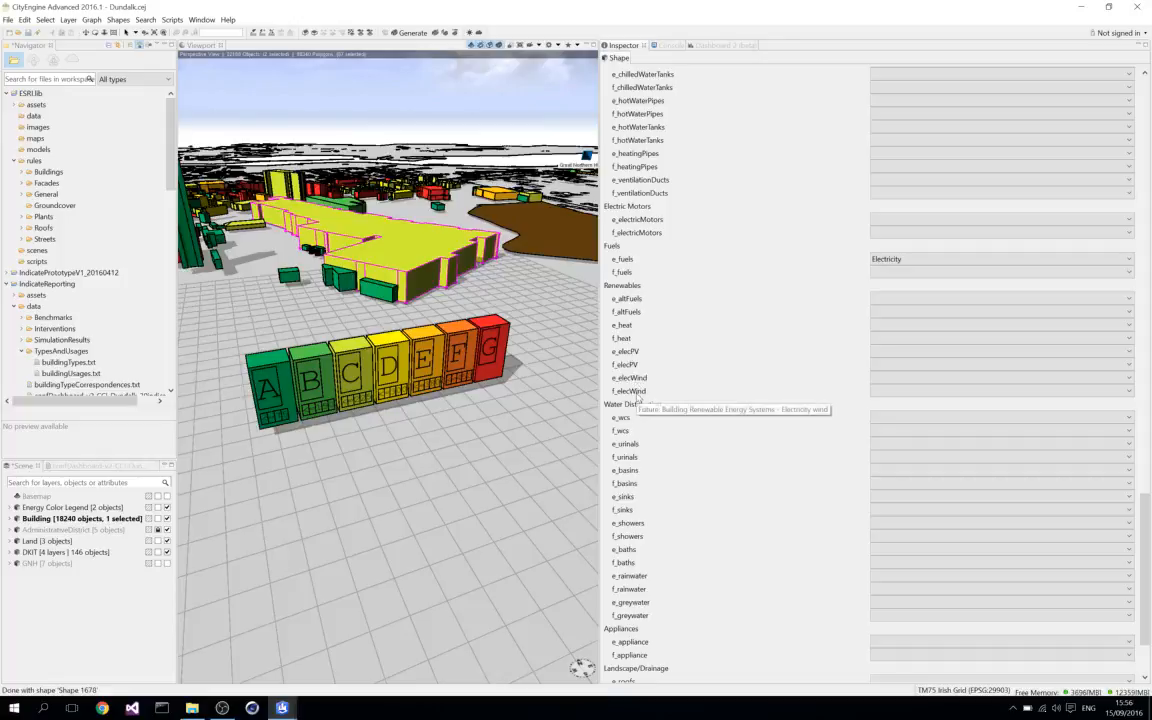
scroll(695, 379, "down", 3)
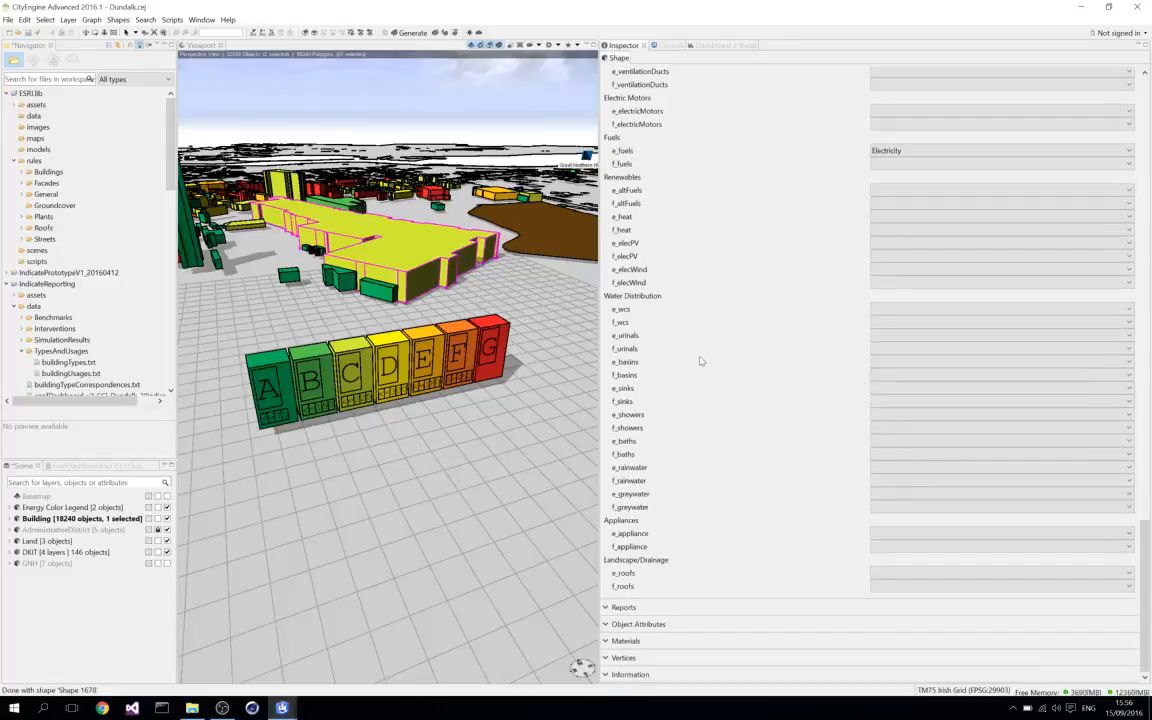
scroll(702, 420, "up", 15)
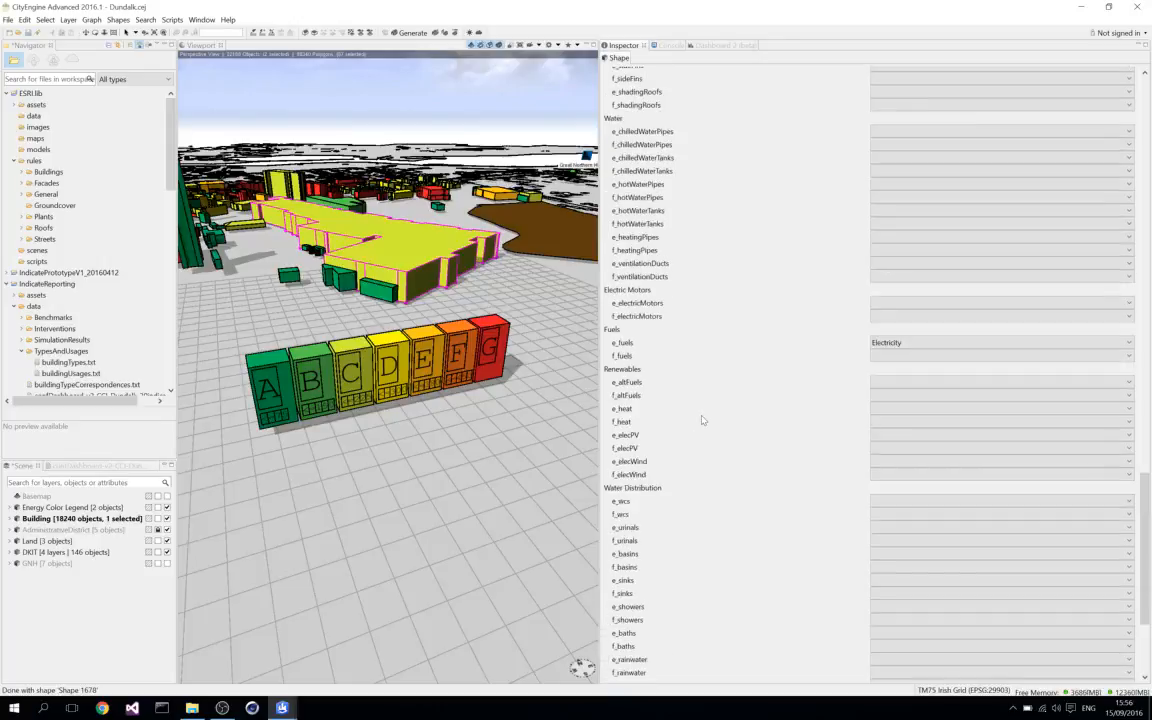
scroll(702, 420, "up", 12)
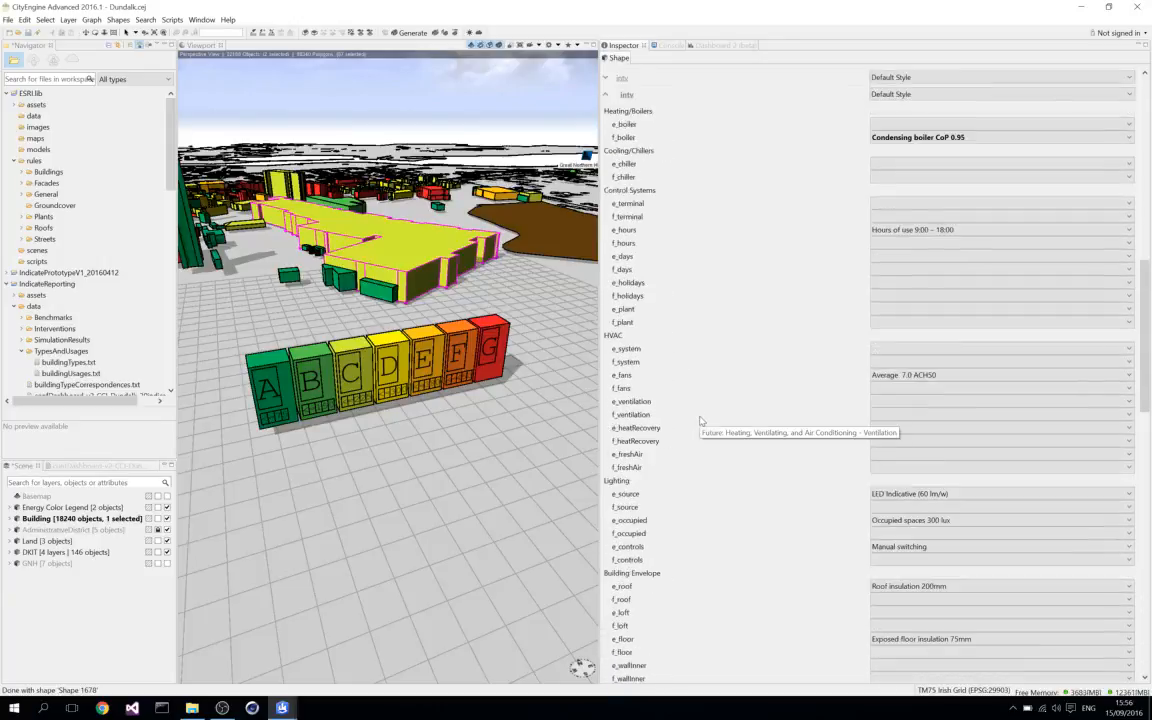
scroll(702, 420, "down", 11)
scroll(701, 421, "down", 18)
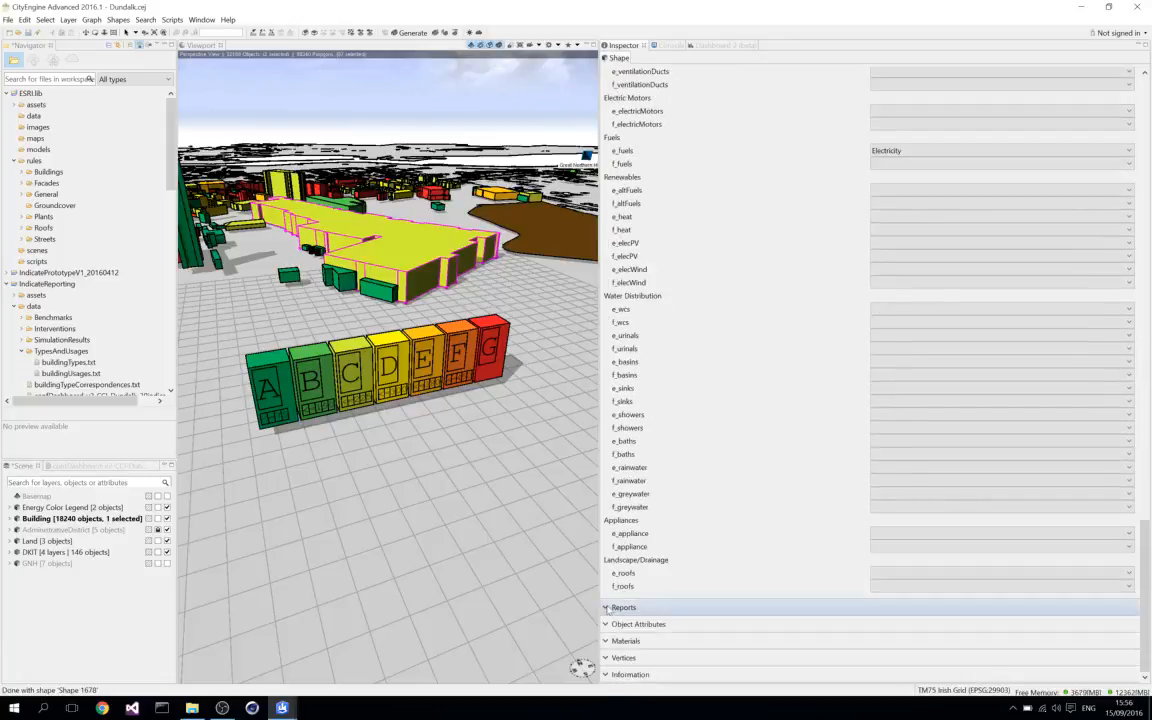
Expand the building's Reports, widen the report name column to read the full names, and collapse the section again.
left_click(705, 607)
scroll(720, 563, "down", 3)
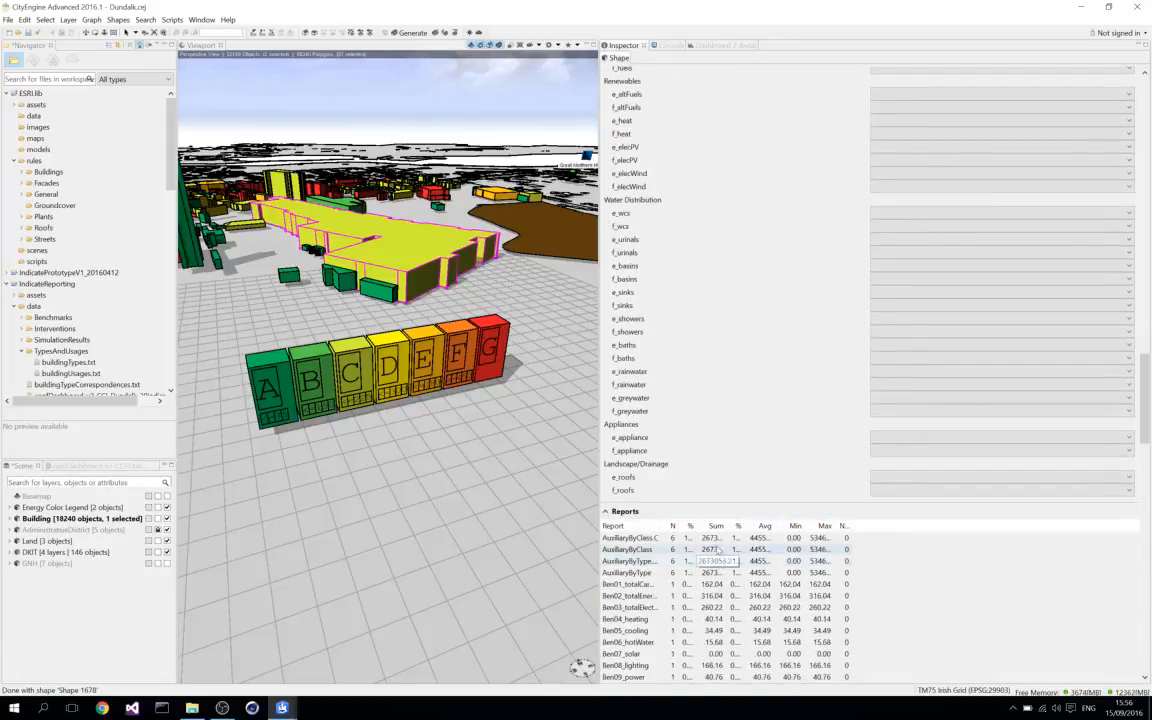
left_click_drag(659, 525, 752, 525)
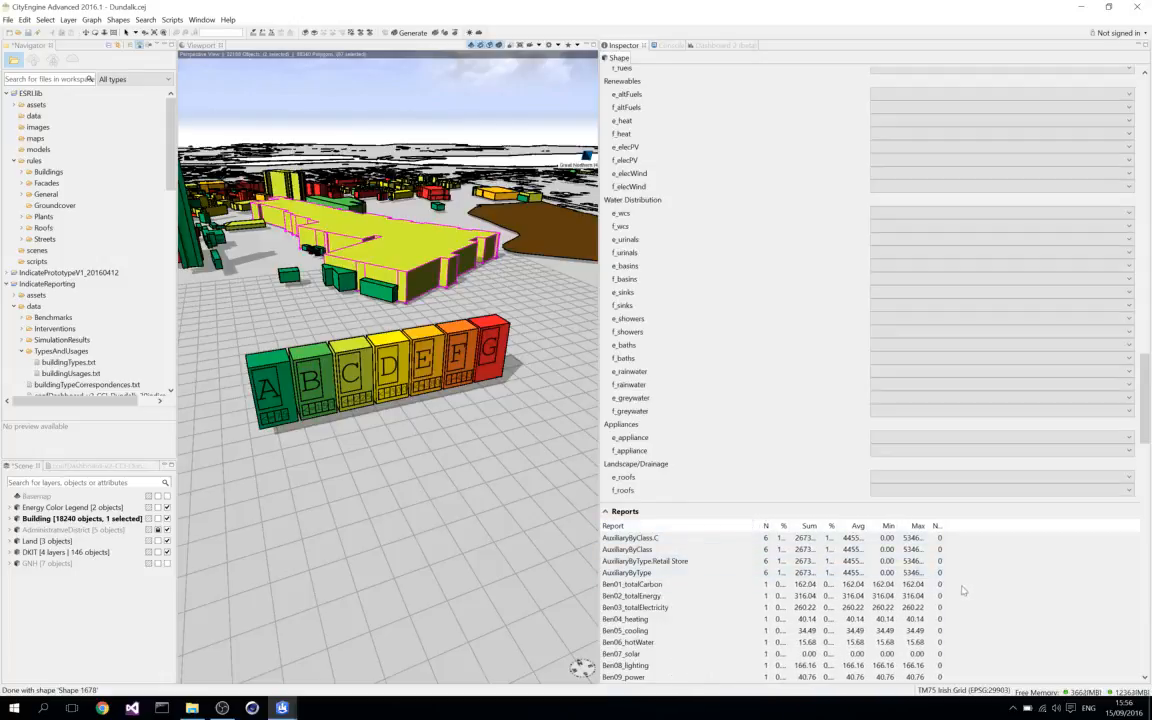
left_click(689, 508)
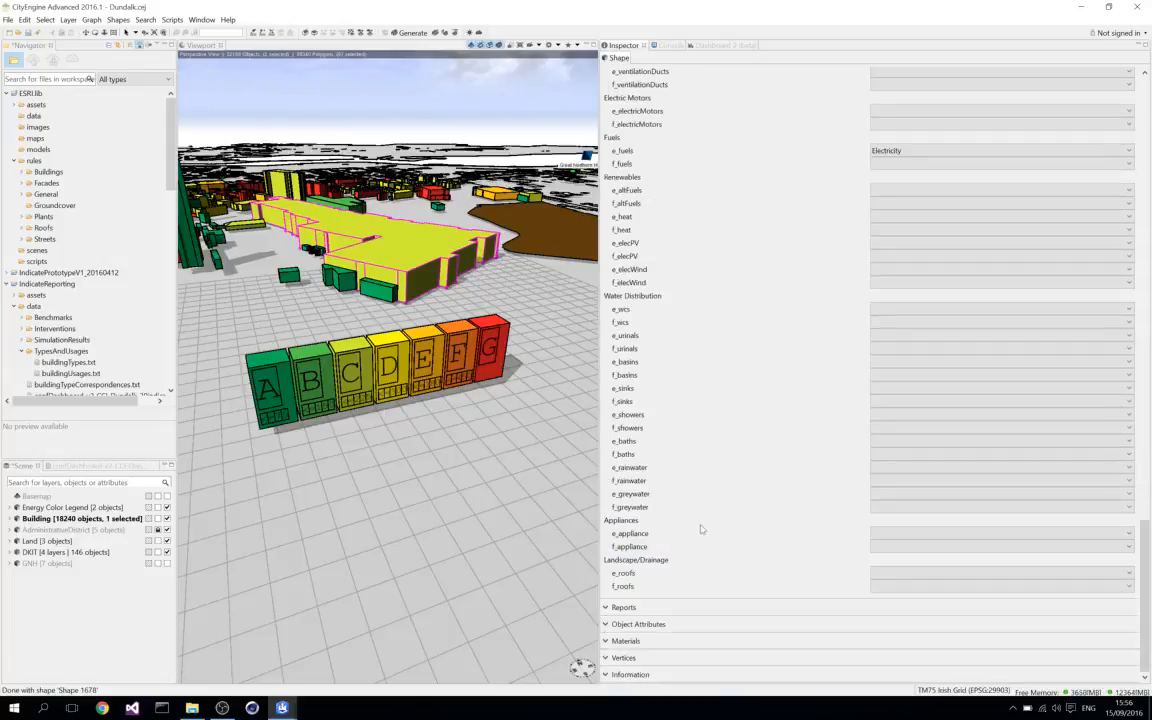
Expand the building's Object Attributes and review the whole list down to type, usage and waste.
left_click(606, 625)
scroll(789, 620, "down", 6)
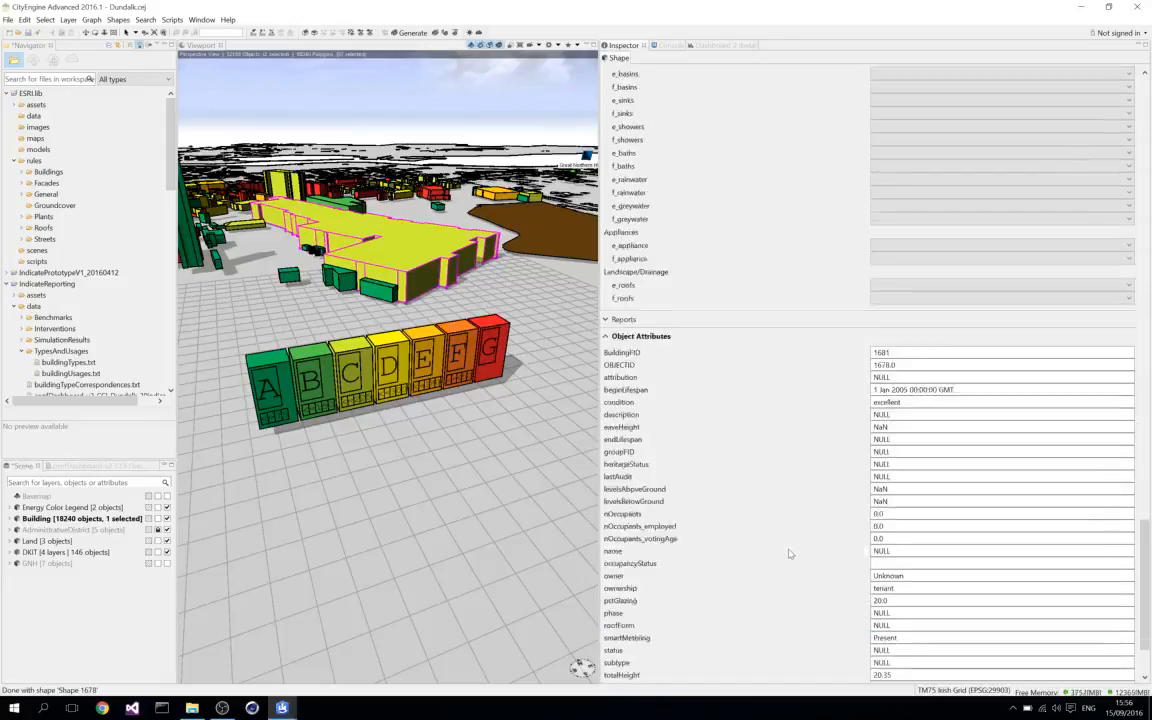
scroll(789, 553, "down", 3)
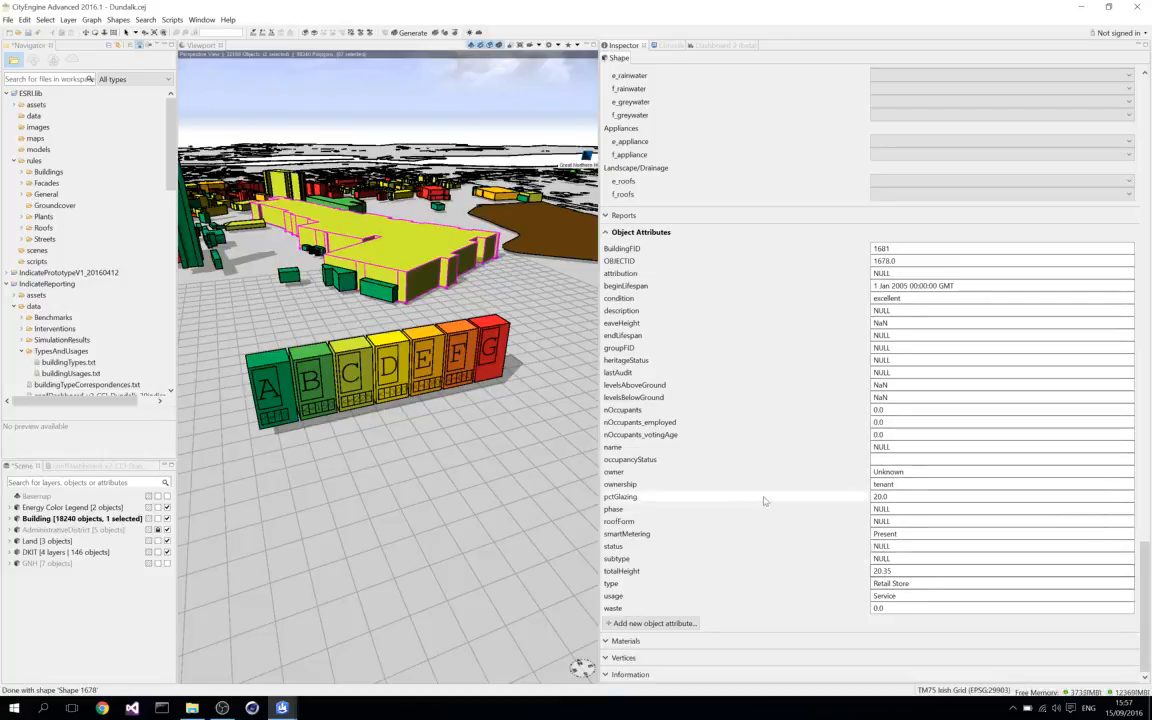
Inspect the building's Materials and Vertices sections and collapse both again.
left_click(605, 642)
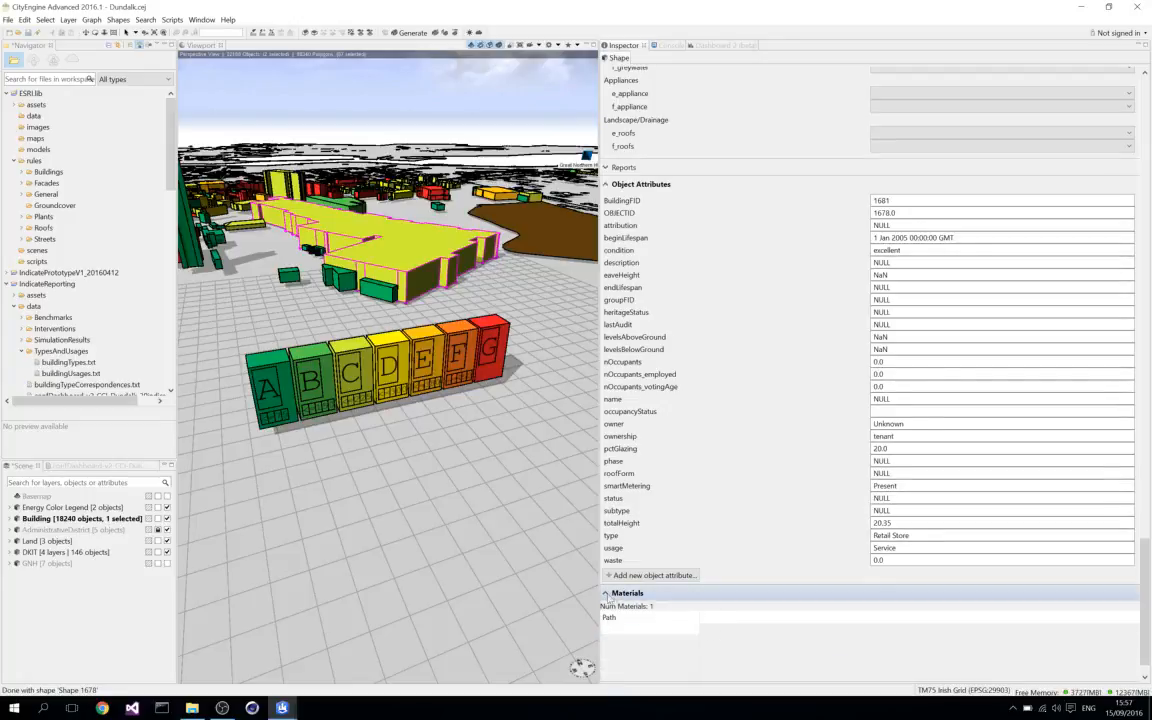
left_click(628, 593)
left_click(608, 658)
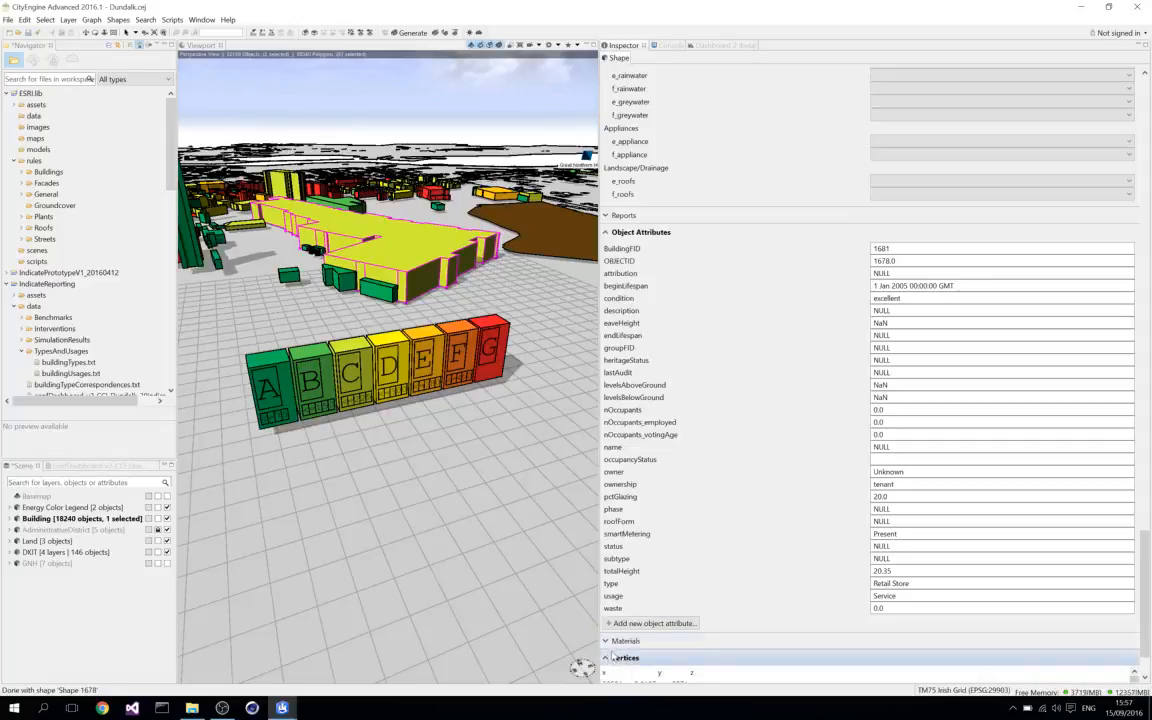
left_click(612, 641)
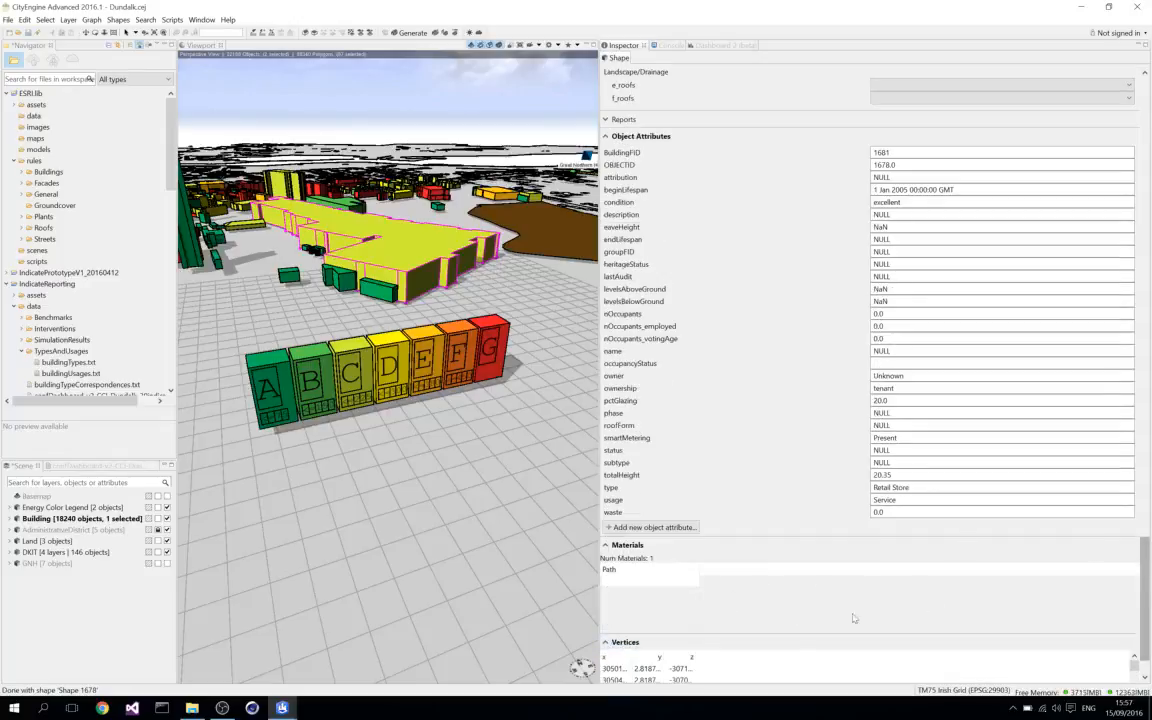
left_click(606, 545)
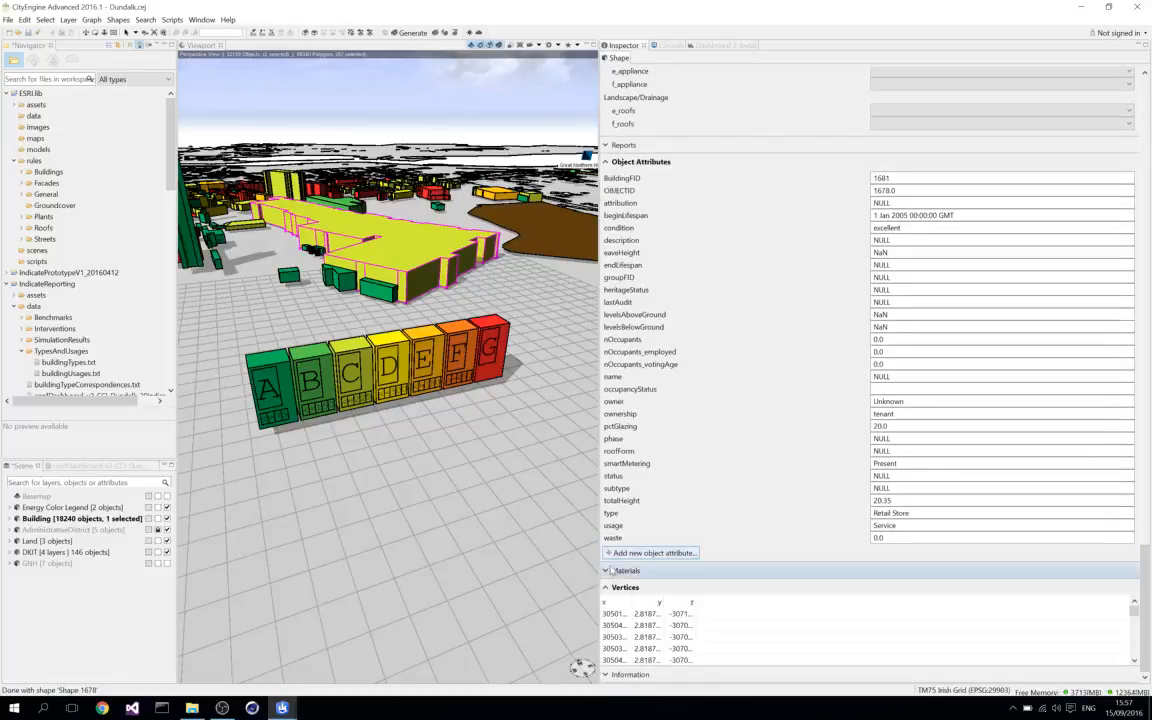
left_click(607, 588)
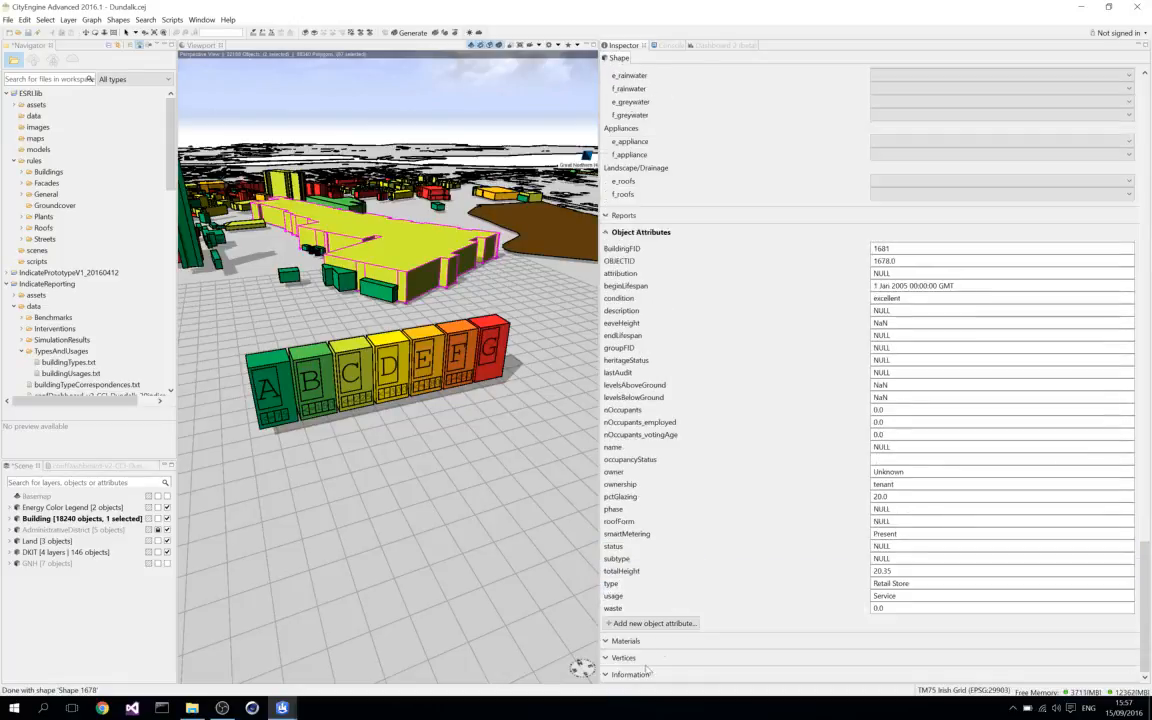
View the building's random seed and OID under Information and collapse that section.
left_click(607, 675)
scroll(728, 630, "down", 1)
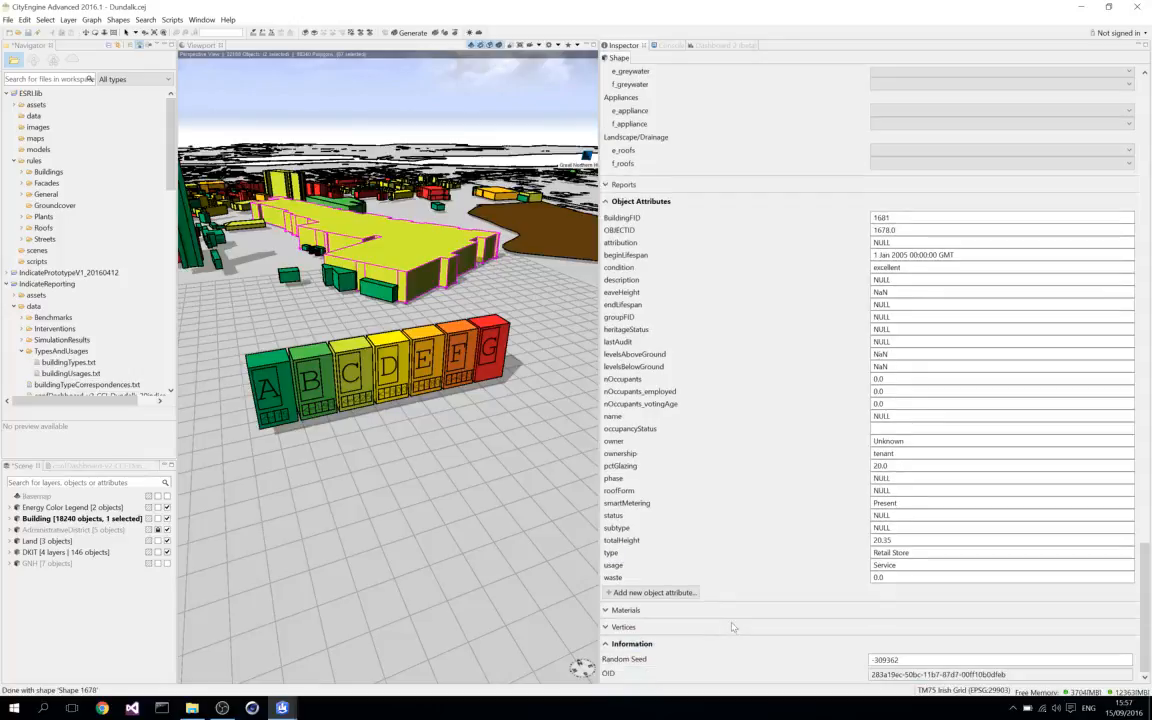
left_click(607, 644)
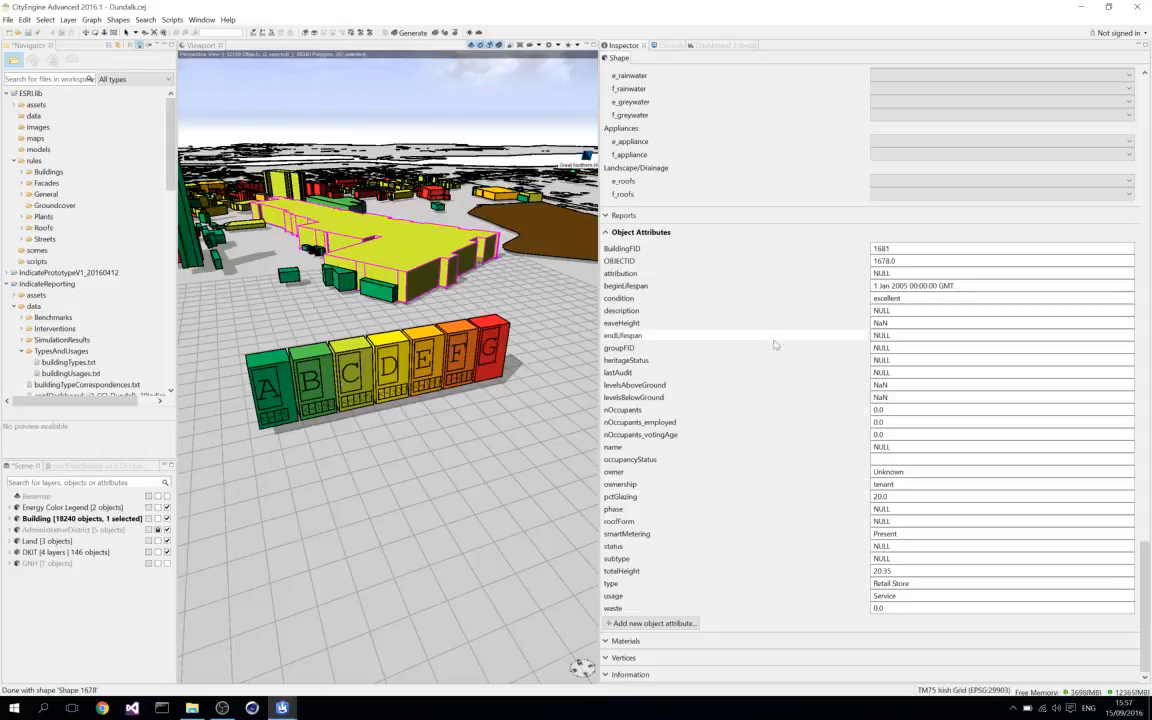
Go back up past the intervention attributes to review the building information and the existing and future simulation results.
scroll(787, 396, "up", 2)
scroll(760, 380, "up", 2)
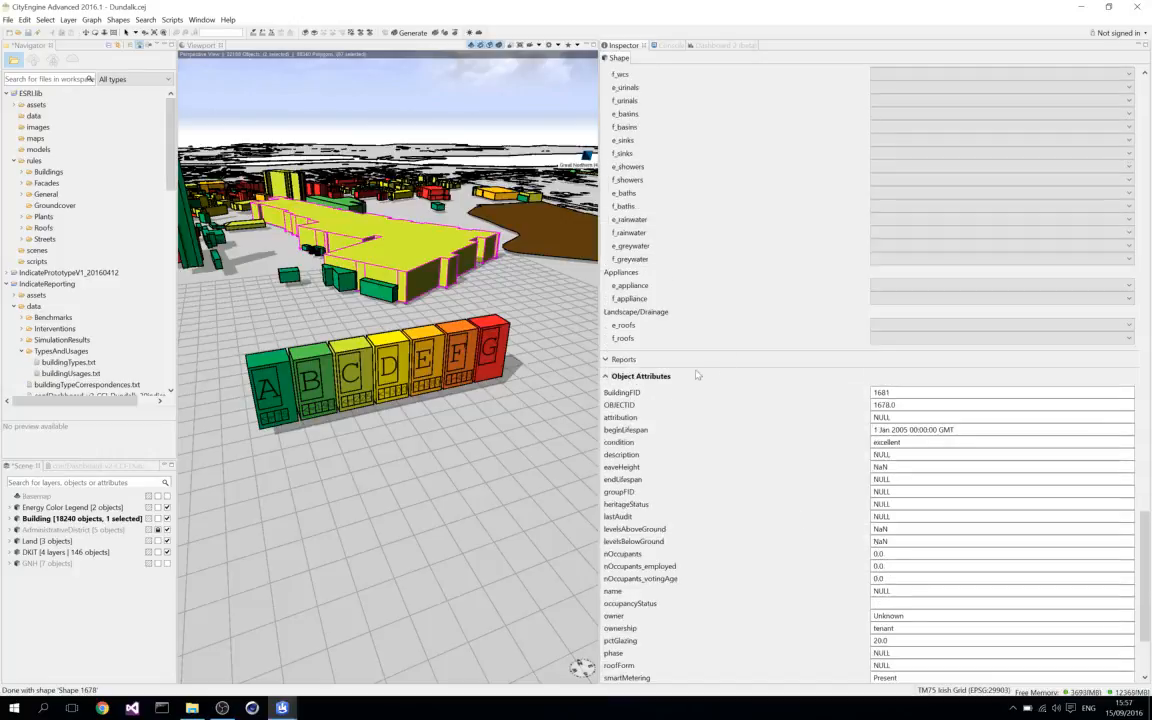
scroll(742, 366, "up", 5)
scroll(713, 338, "up", 10)
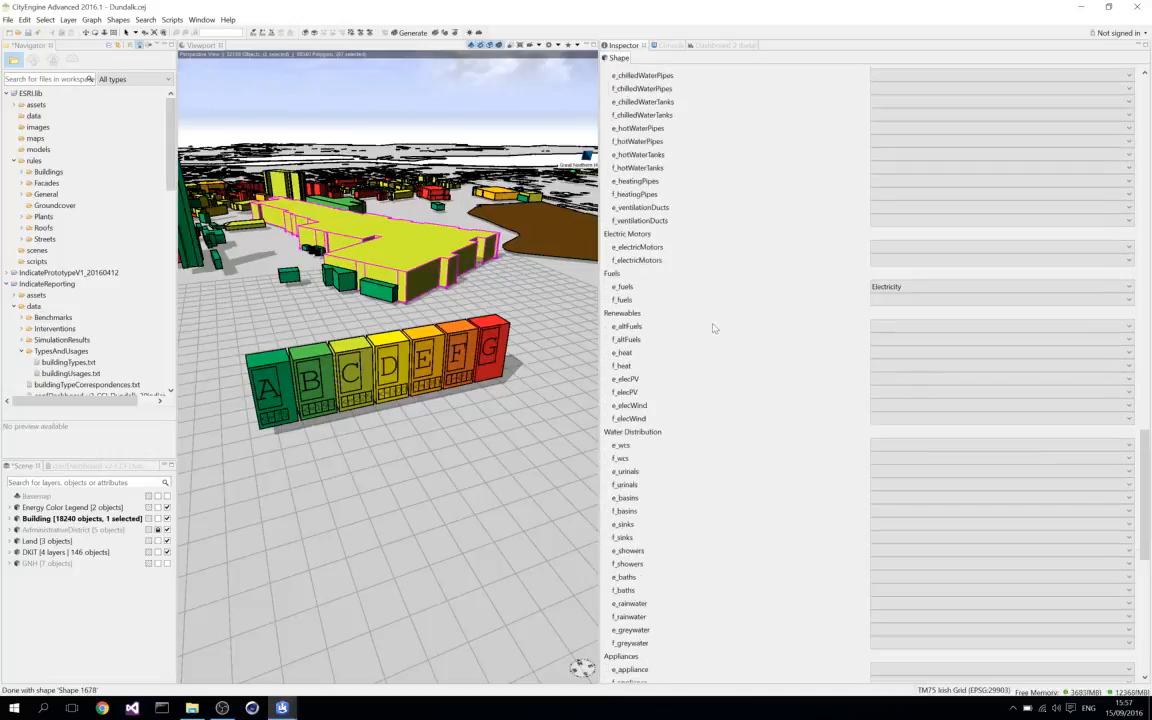
scroll(714, 327, "up", 15)
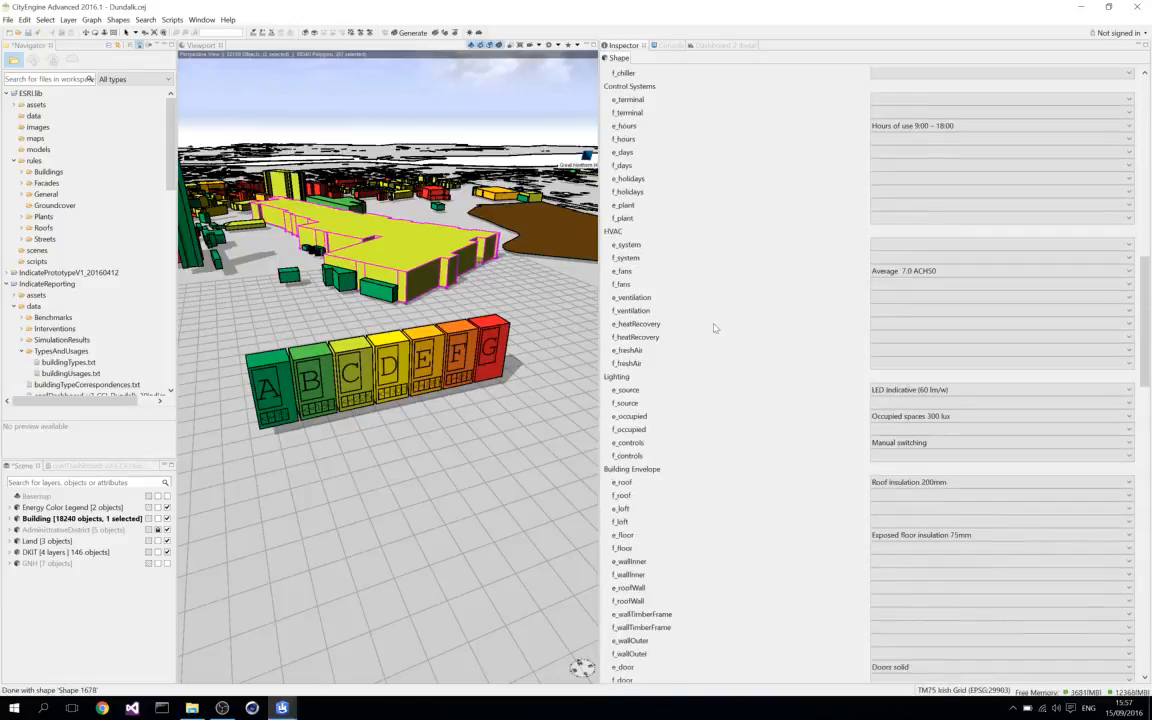
scroll(714, 327, "up", 6)
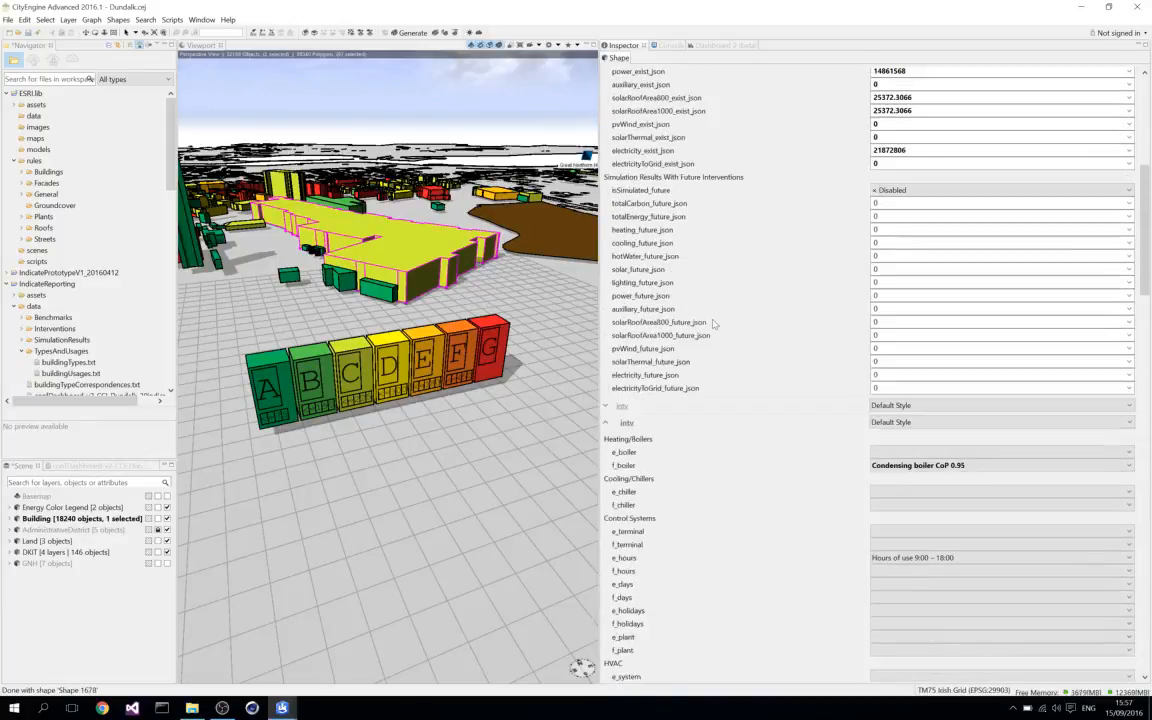
scroll(714, 323, "up", 6)
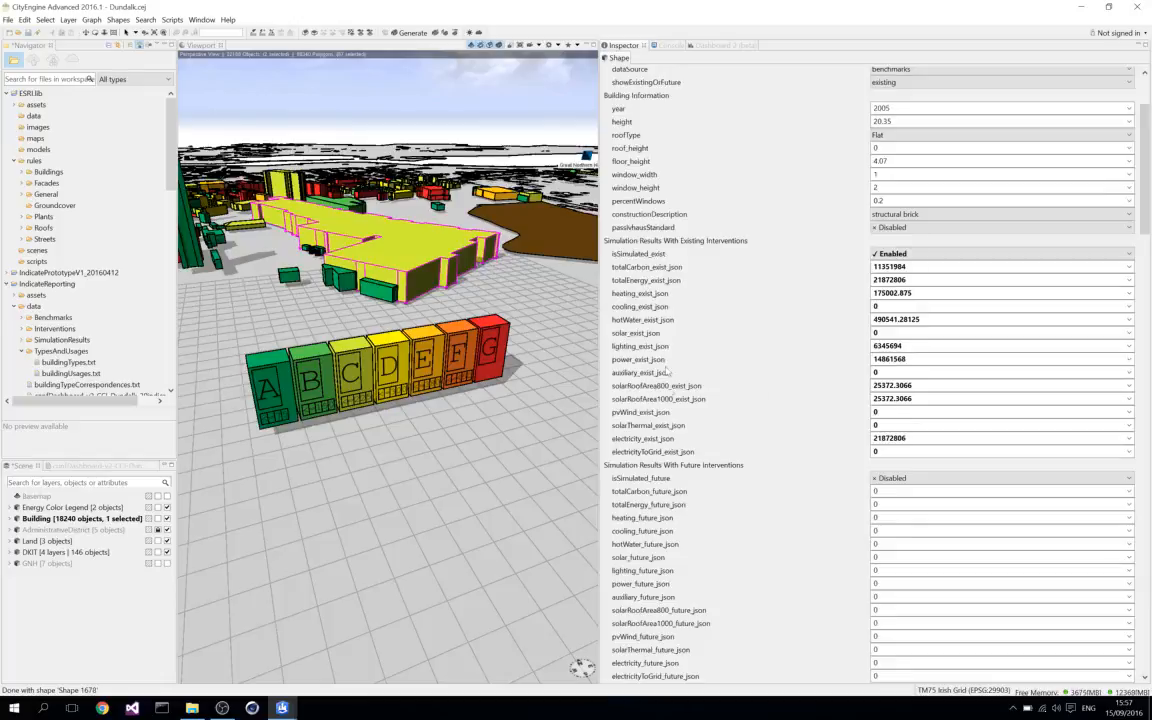